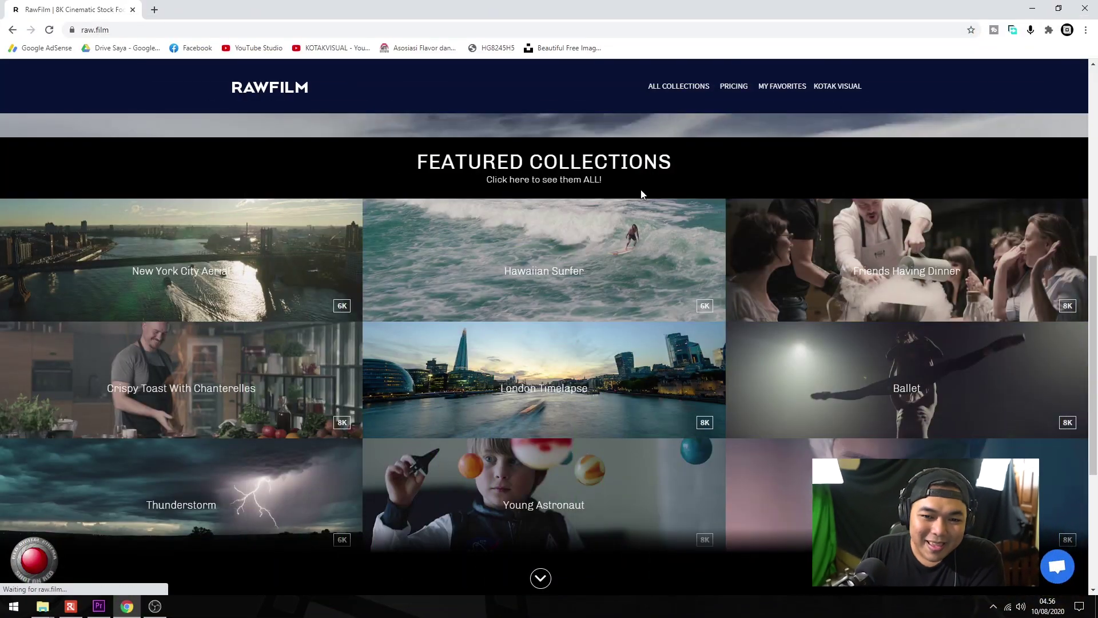
# - Open the Free 8K Stock Footage Shot On RED Camera collection from RawFilm's list of all collections and view its clips
pyautogui.scroll(10, 643, 191)
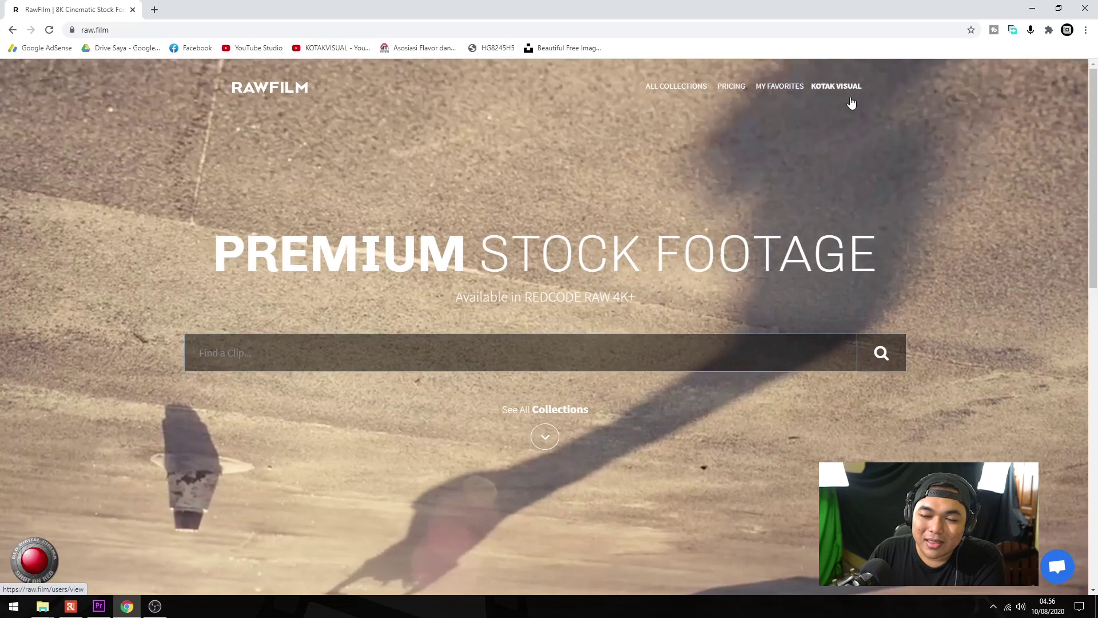
pyautogui.scroll(-4, 932, 172)
pyautogui.scroll(-3, 932, 174)
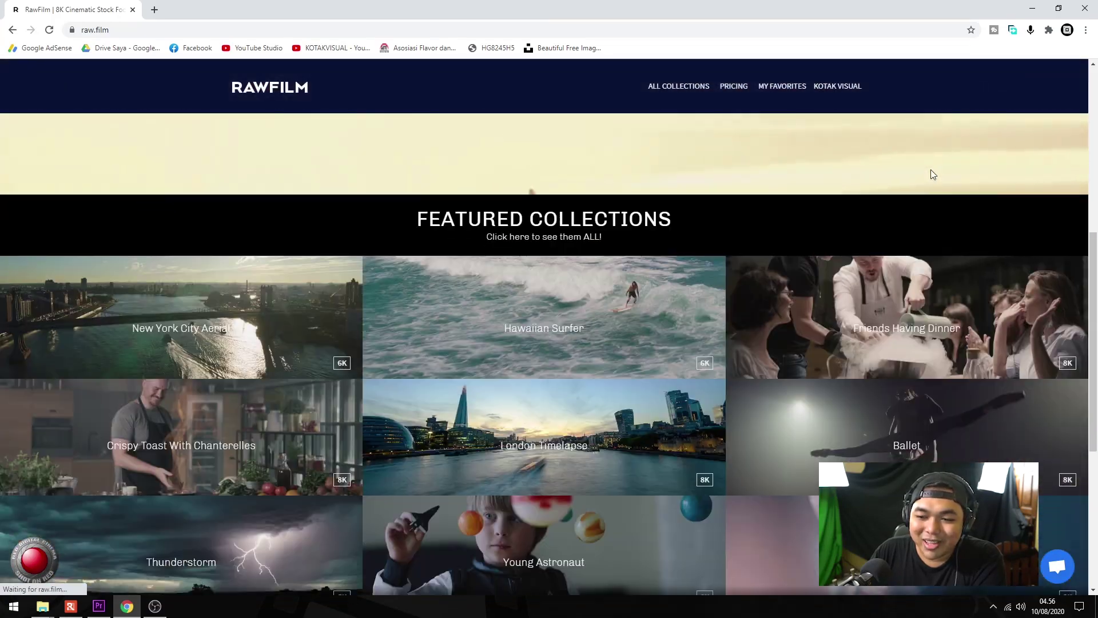
pyautogui.scroll(7, 931, 175)
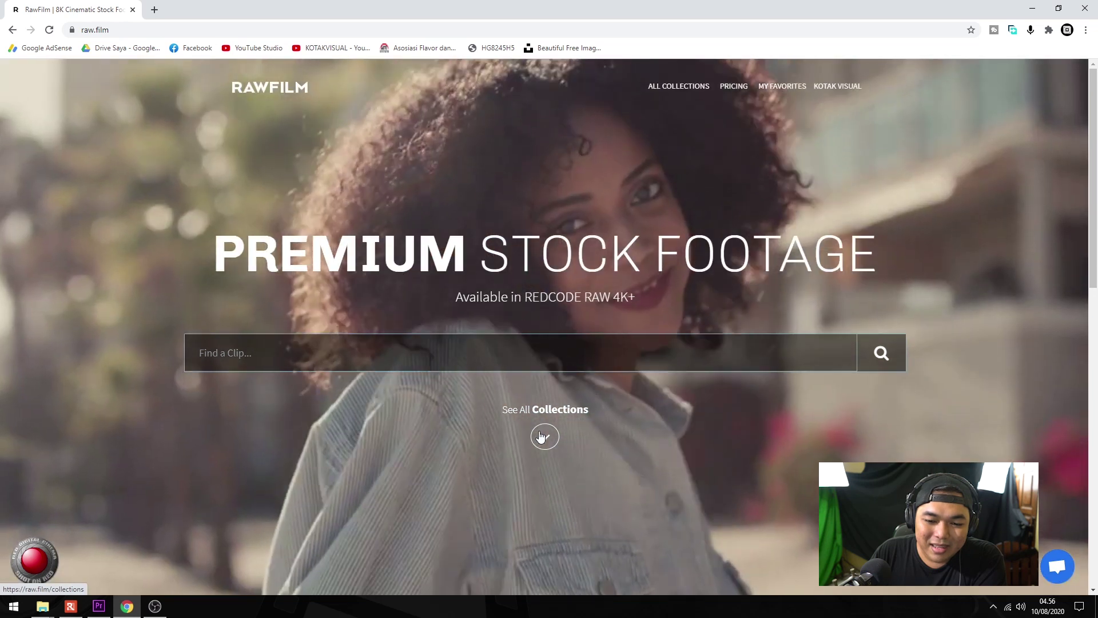
pyautogui.click(540, 436)
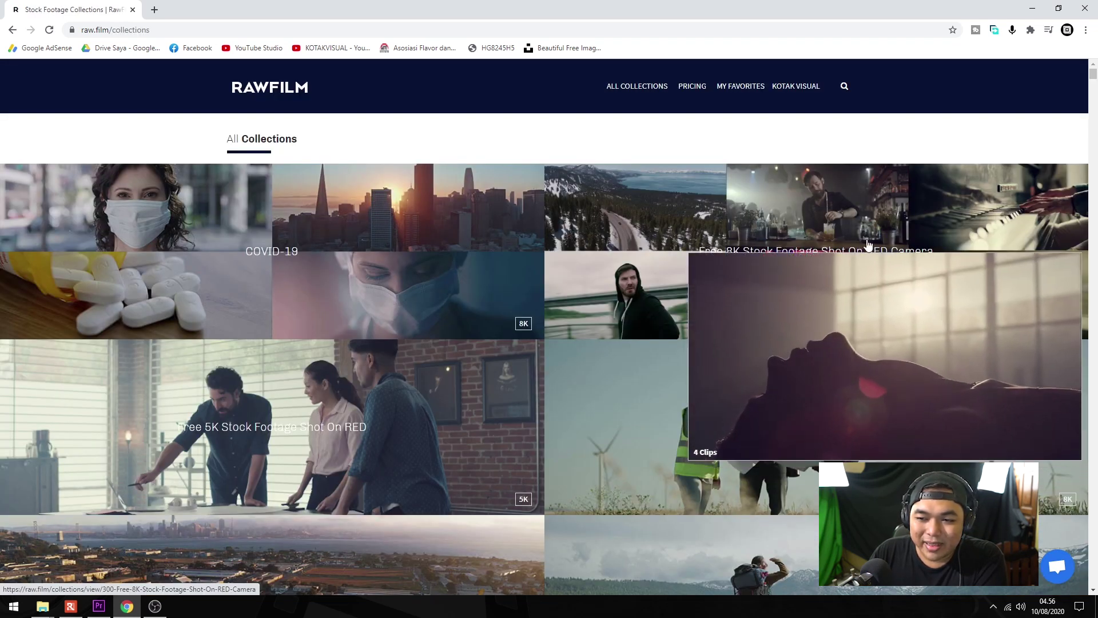
pyautogui.click(875, 222)
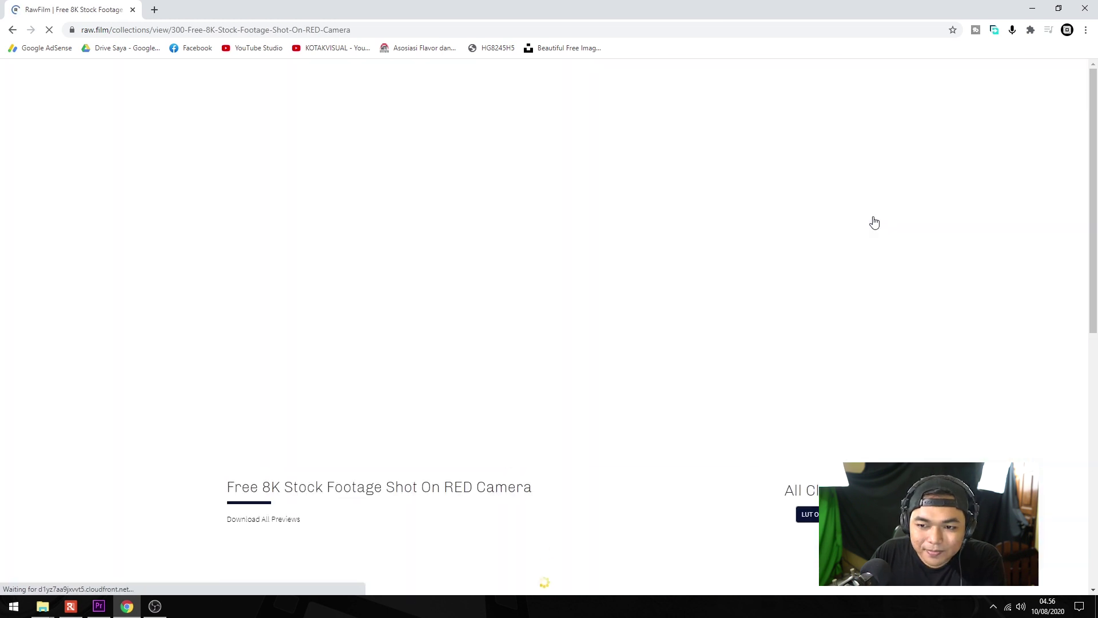
pyautogui.scroll(-3, 868, 215)
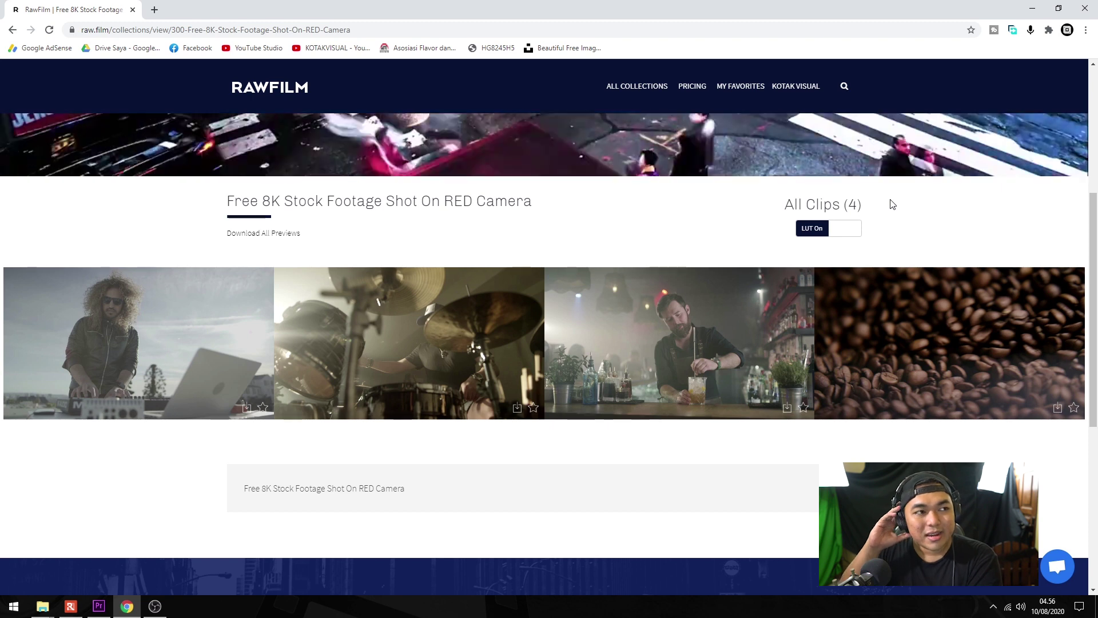
pyautogui.scroll(-1, 868, 343)
pyautogui.moveTo(735, 260)
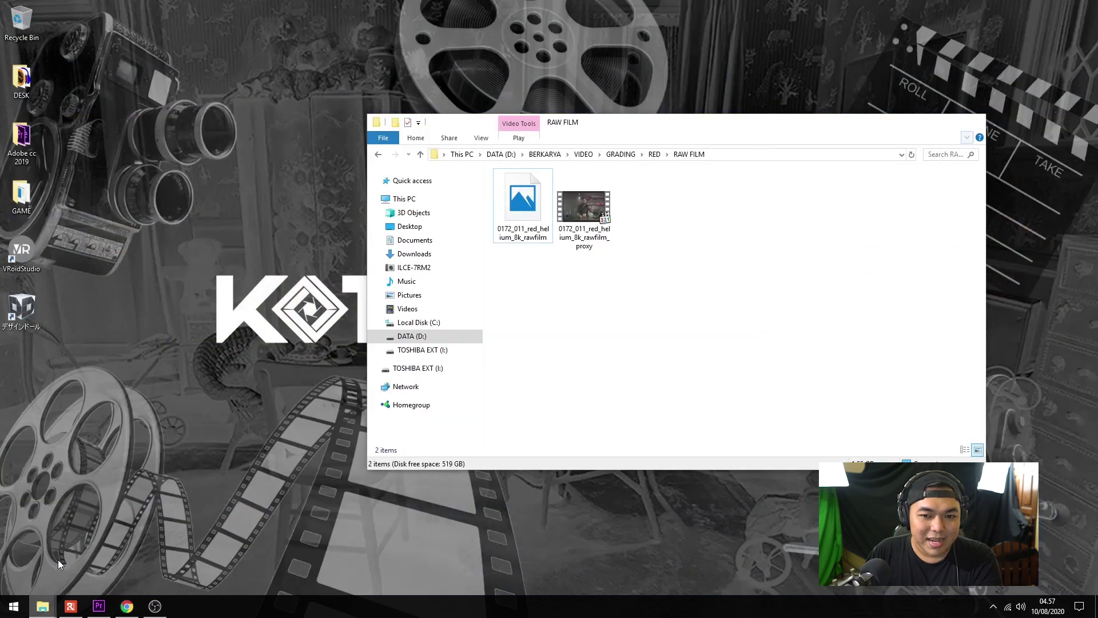
# - Check the 0172_011_red_helium_8k_rawfilm R3D file in the RAW FILM folder, then return to the collection page
pyautogui.click(54, 569)
pyautogui.click(608, 217)
pyautogui.press('Left')
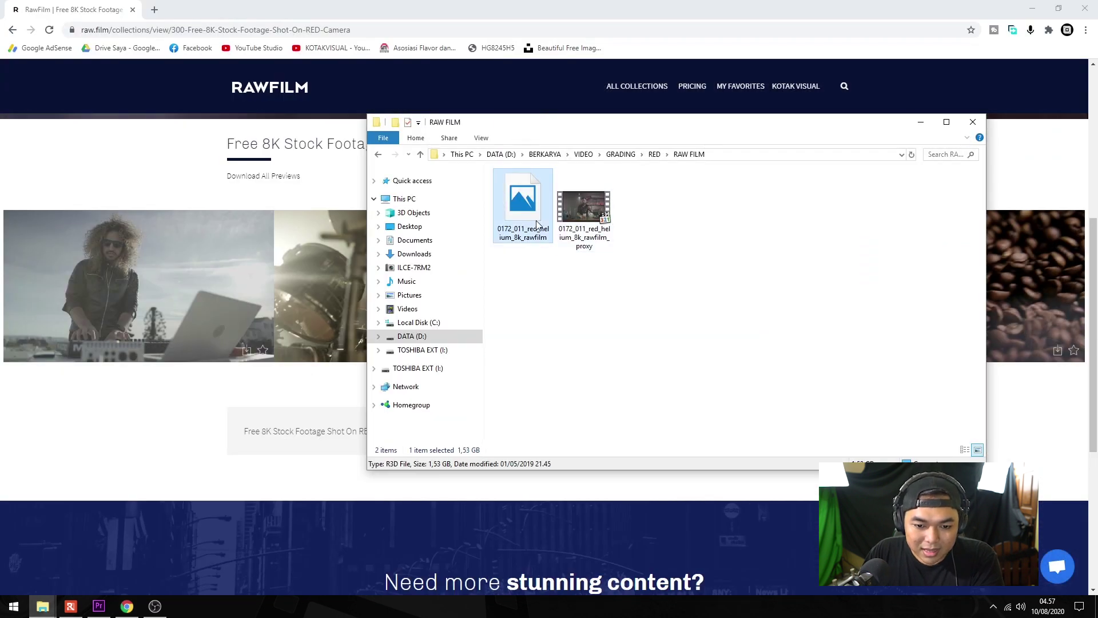
pyautogui.click(921, 122)
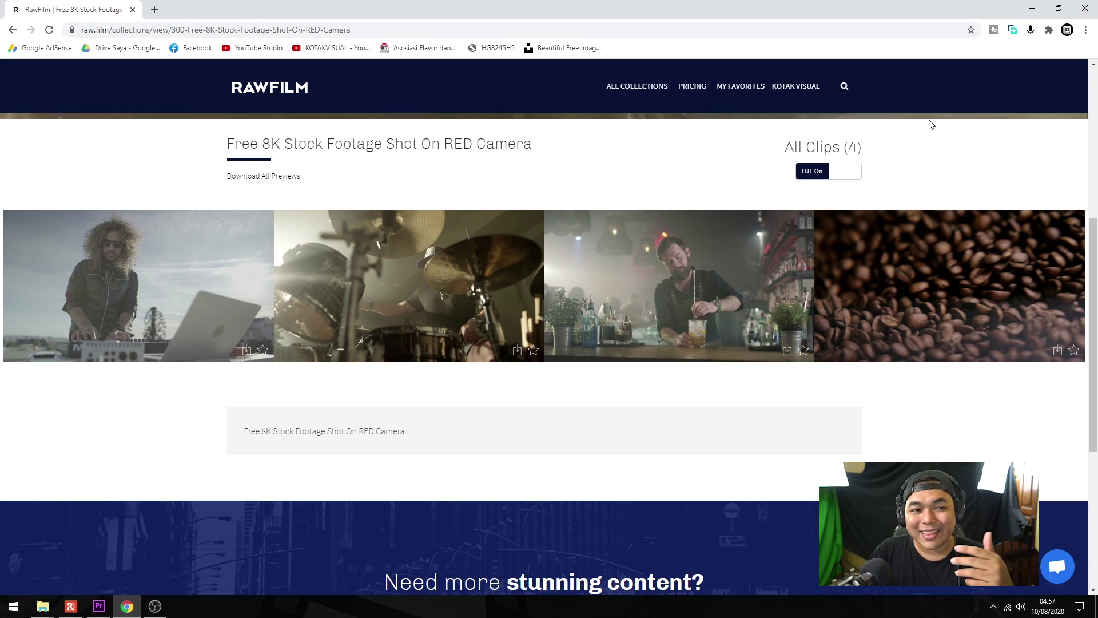
# - Check the 0172_011_red_helium_8k_rawfilm_proxy video's details in the RAW FILM folder and look over the rest of the collection page
pyautogui.moveTo(613, 313)
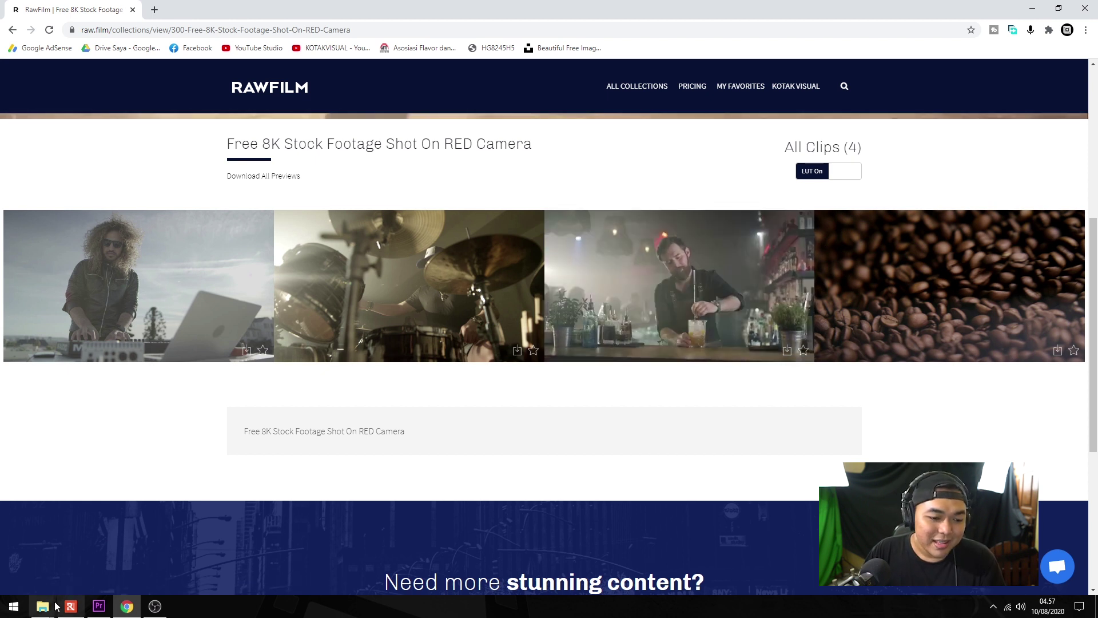
pyautogui.moveTo(43, 607)
pyautogui.click(80, 553)
pyautogui.click(585, 213)
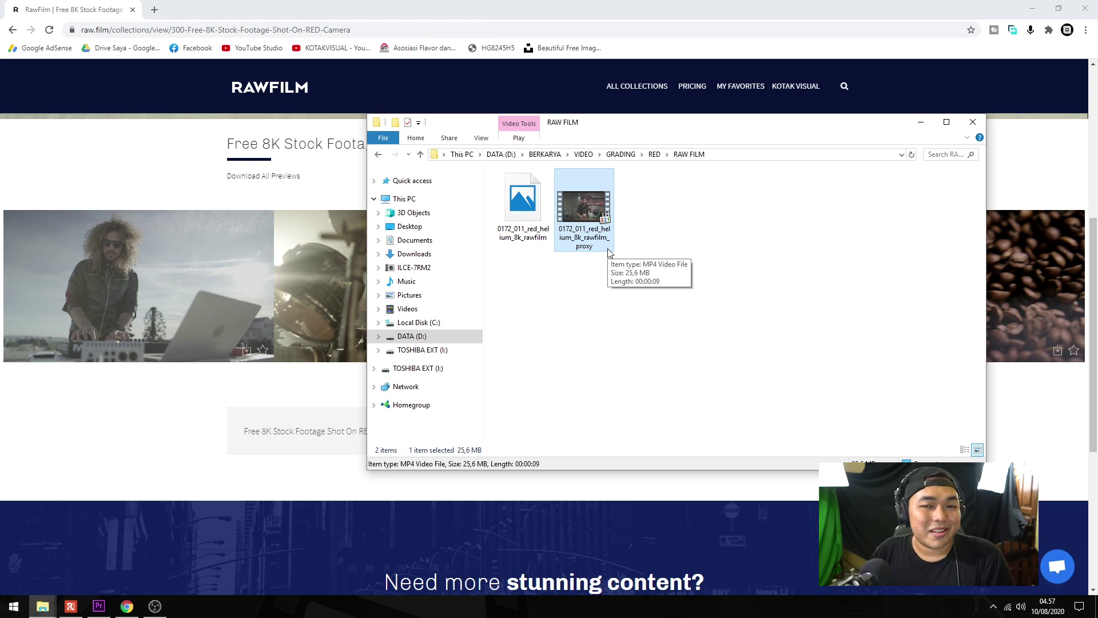
pyautogui.click(922, 123)
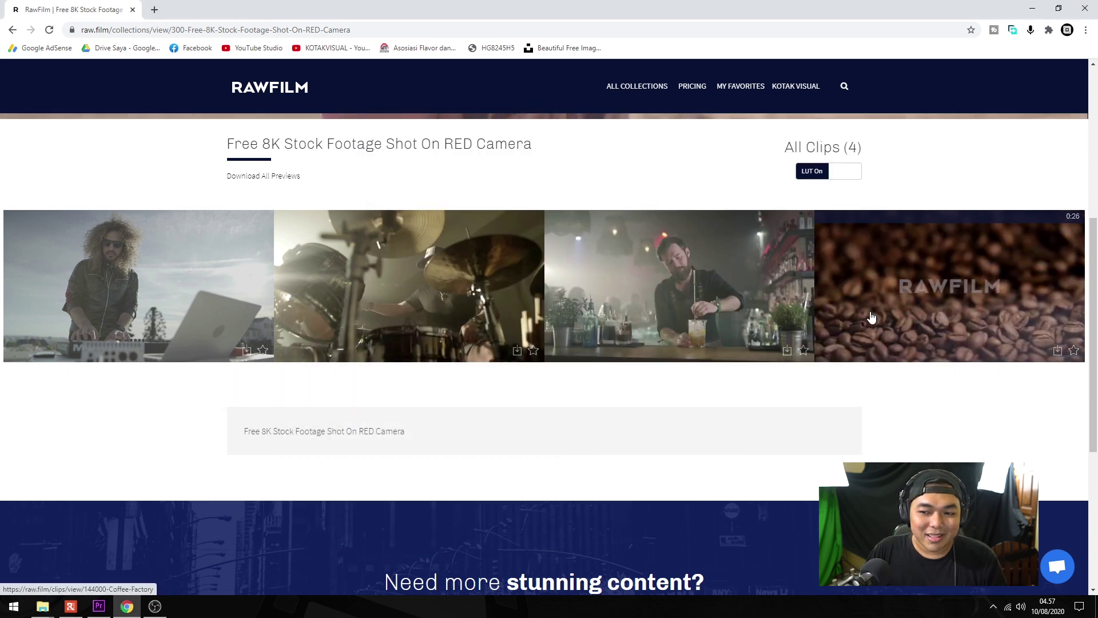
pyautogui.scroll(-2, 870, 314)
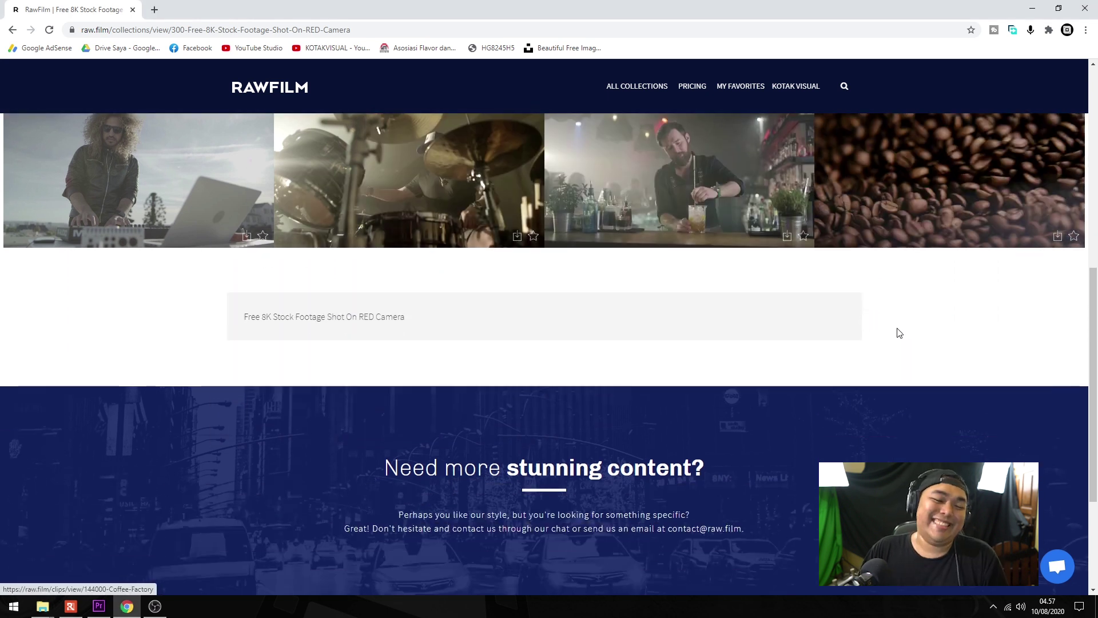
# - Import the 0172_011_red_helium_8k_rawfilm R3D clip from the RAW FILM folder into the Premiere Pro project and create a sequence from it
pyautogui.click(98, 607)
pyautogui.moveTo(38, 603)
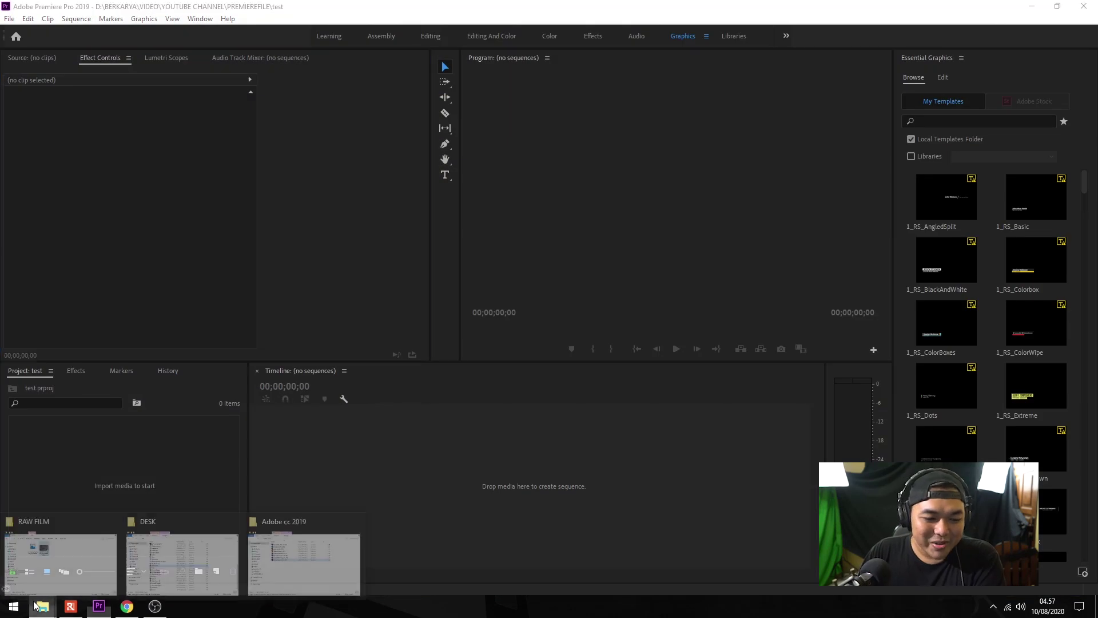
pyautogui.click(60, 558)
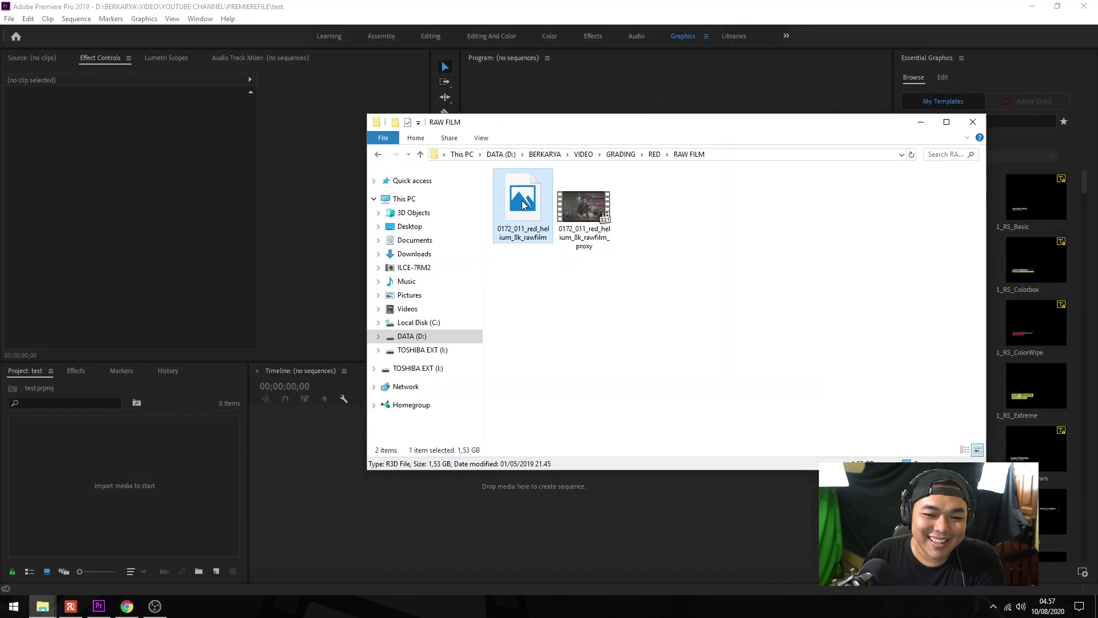
pyautogui.moveTo(525, 204); pyautogui.dragTo(53, 469)
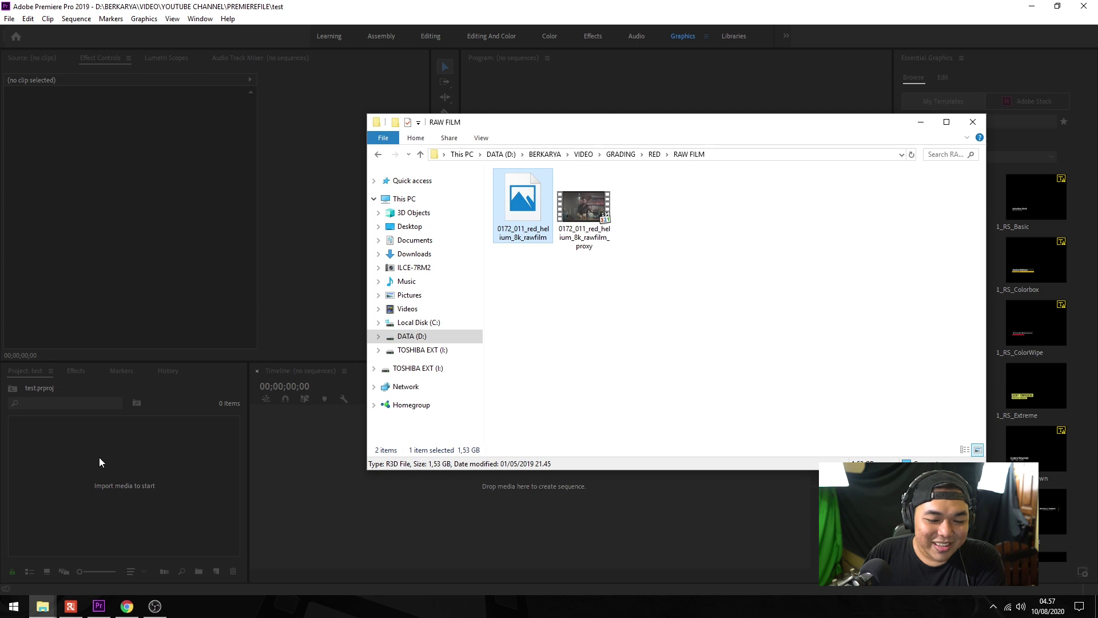
pyautogui.click(114, 474)
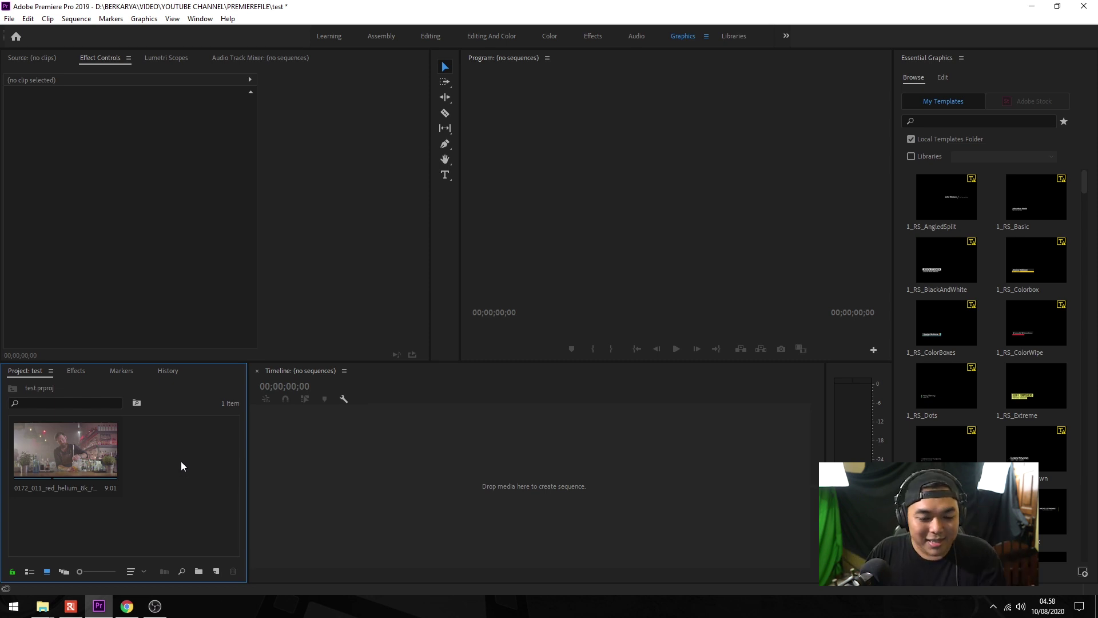
pyautogui.moveTo(61, 462); pyautogui.dragTo(465, 452)
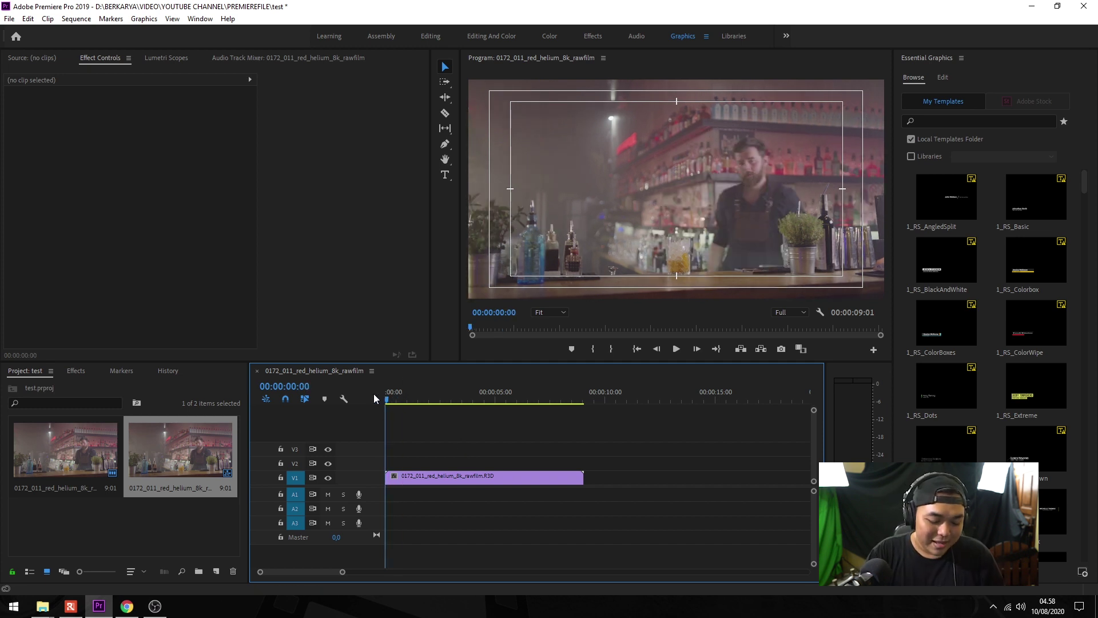
# - Preview the bartender clip in the sequence and park the playhead at 00:00:04:00
pyautogui.press('space')
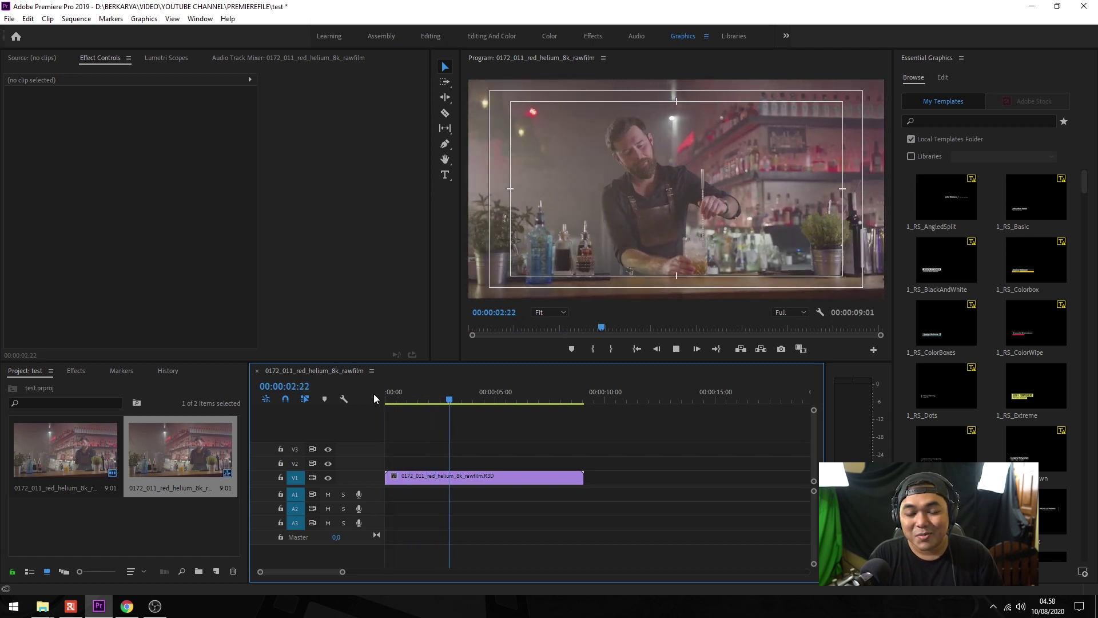
pyautogui.click(432, 396)
pyautogui.moveTo(468, 398); pyautogui.dragTo(498, 399)
pyautogui.press('\\')
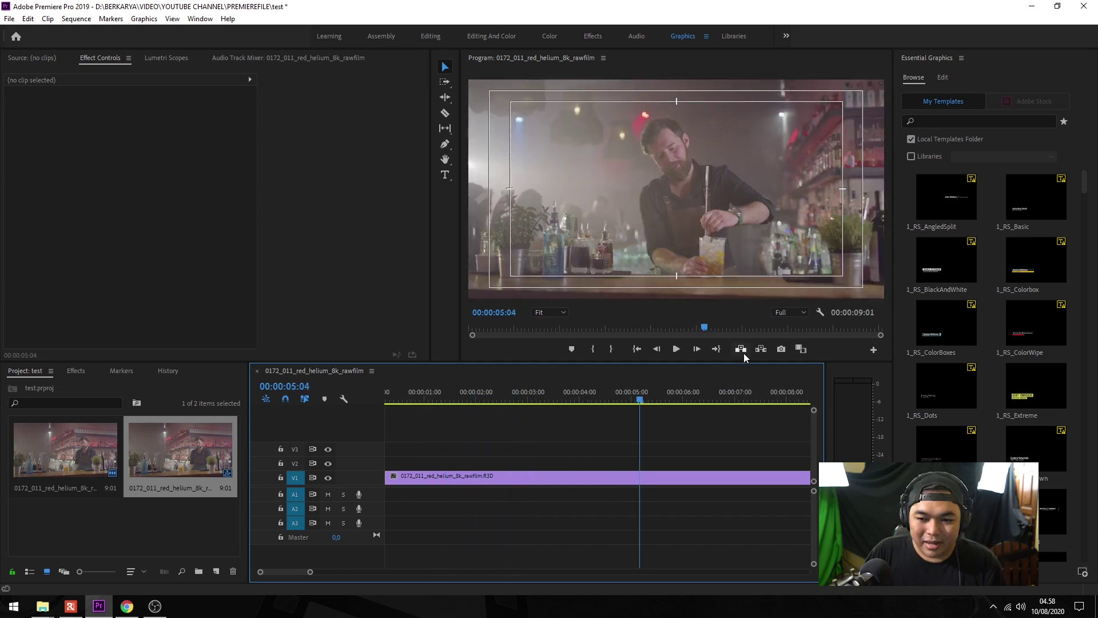
pyautogui.press('-')
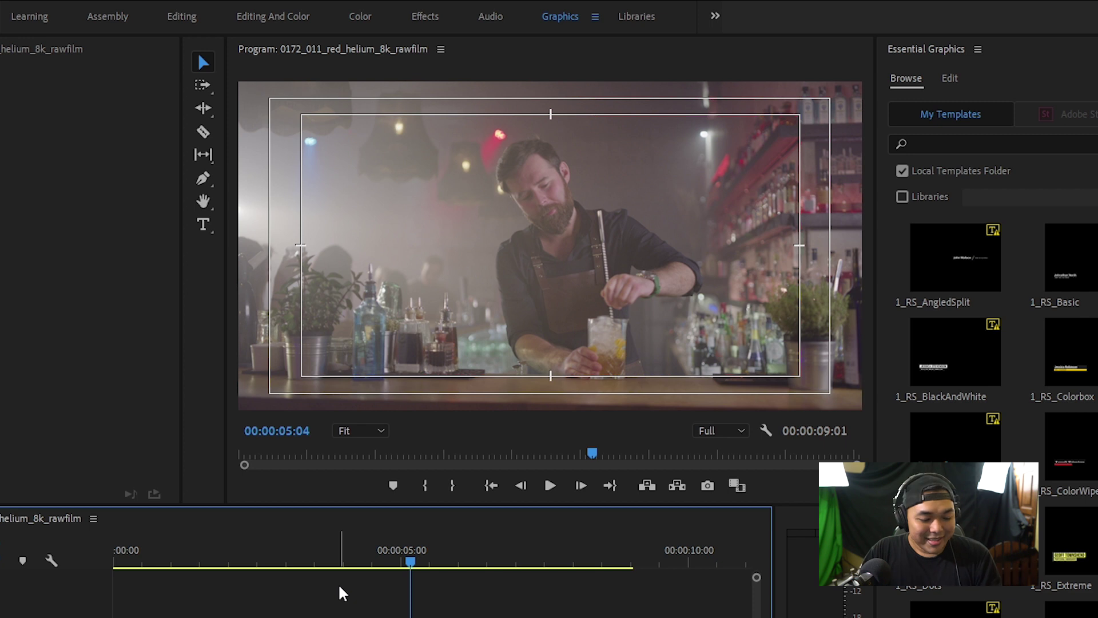
pyautogui.moveTo(382, 570); pyautogui.dragTo(334, 560)
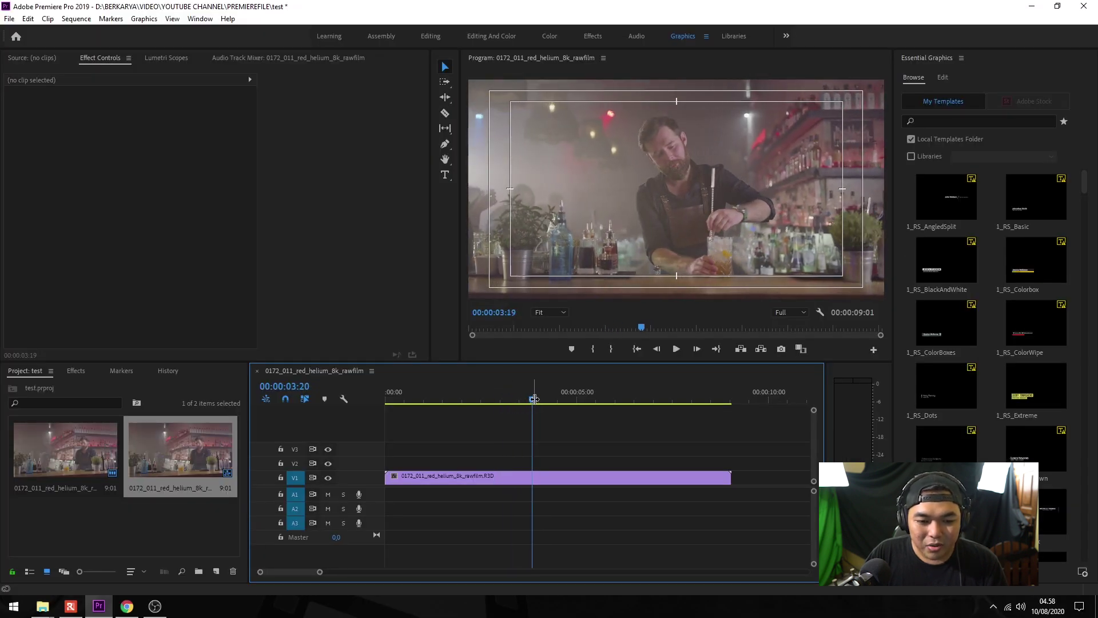
pyautogui.moveTo(534, 399); pyautogui.dragTo(538, 398)
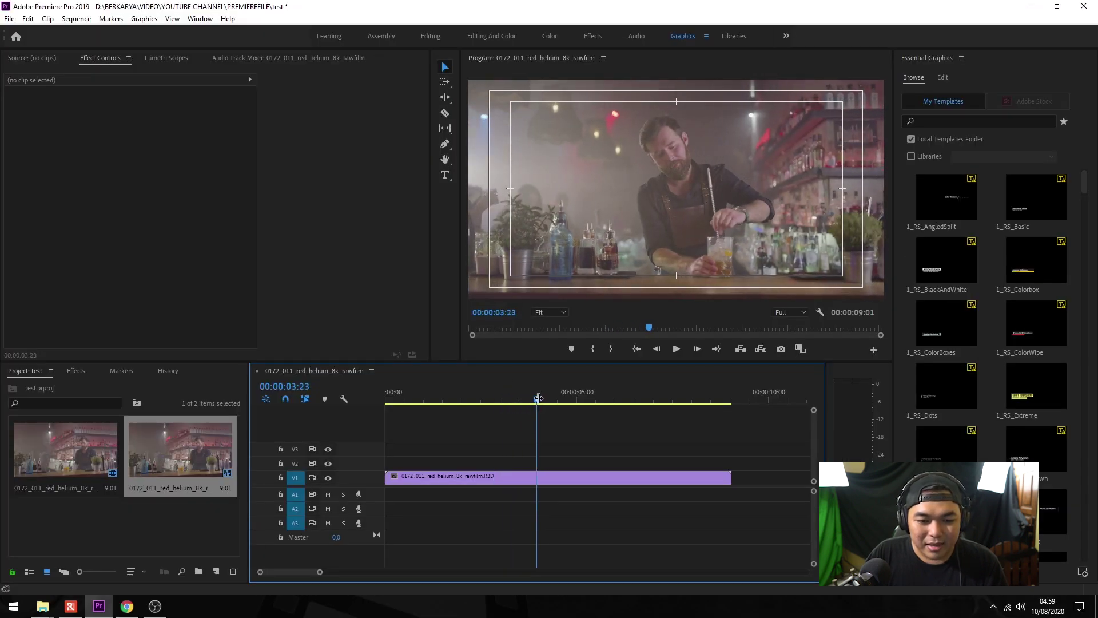
# - Create an 8192 x 4320, 24 fps adjustment layer and place it on V2 from the playhead to the end of the clip
pyautogui.click(582, 478)
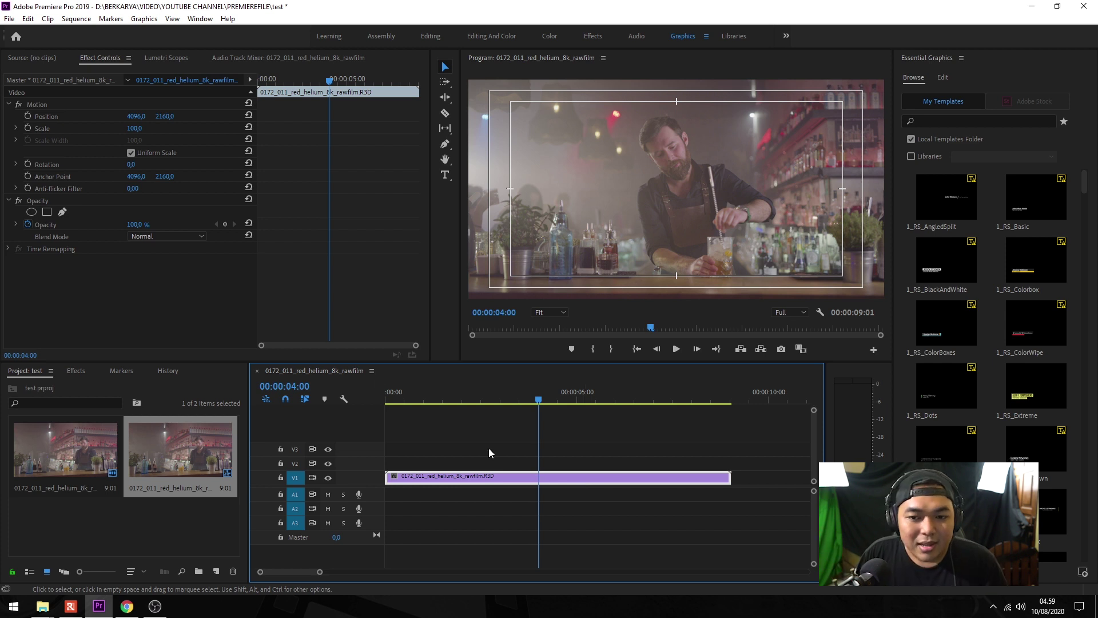
pyautogui.click(158, 519)
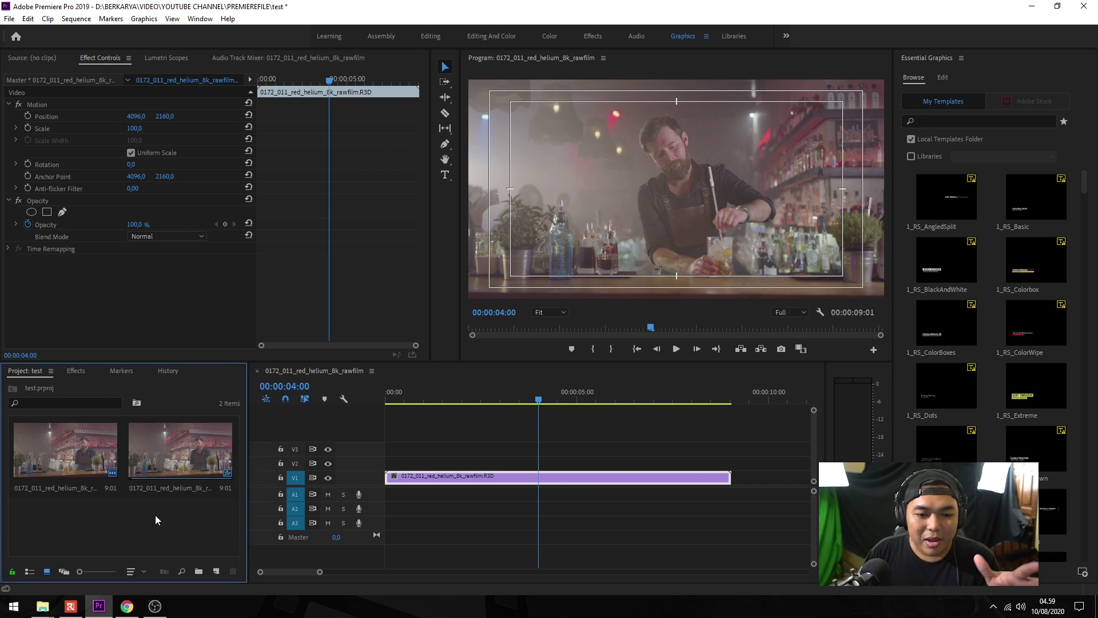
pyautogui.click(217, 571)
pyautogui.click(265, 470)
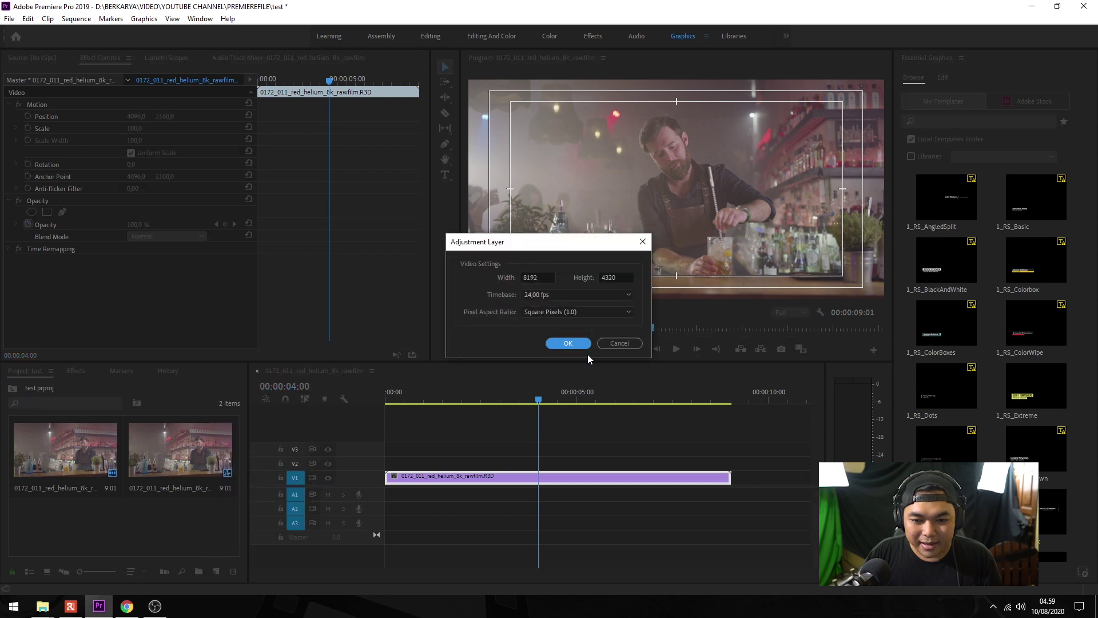
pyautogui.click(572, 342)
pyautogui.moveTo(219, 454); pyautogui.dragTo(561, 461)
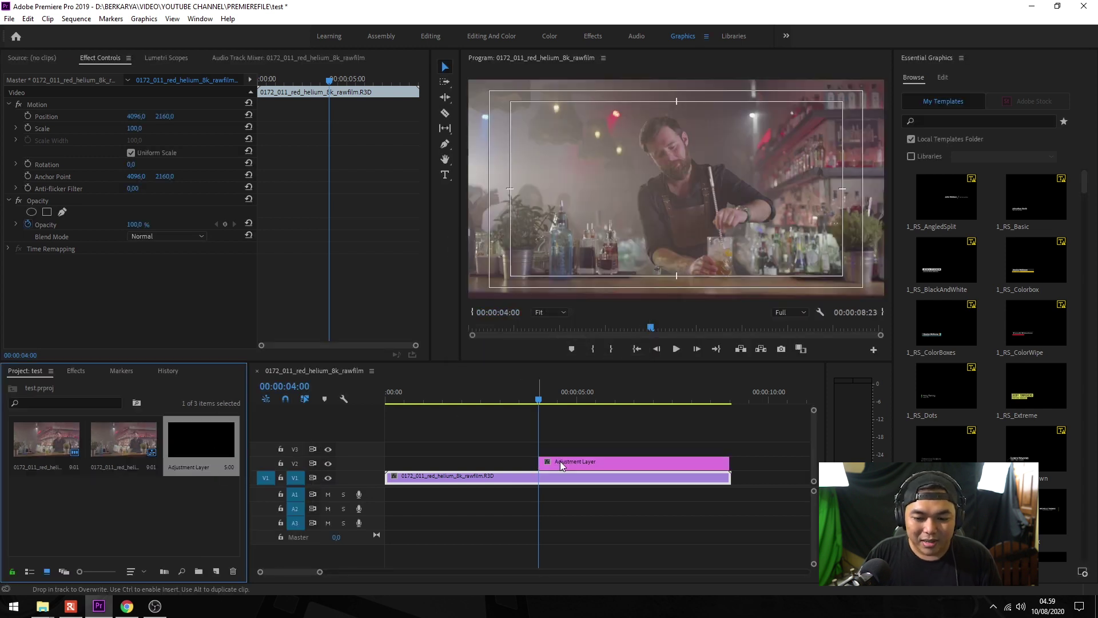
pyautogui.moveTo(729, 461); pyautogui.dragTo(731, 461)
pyautogui.click(720, 441)
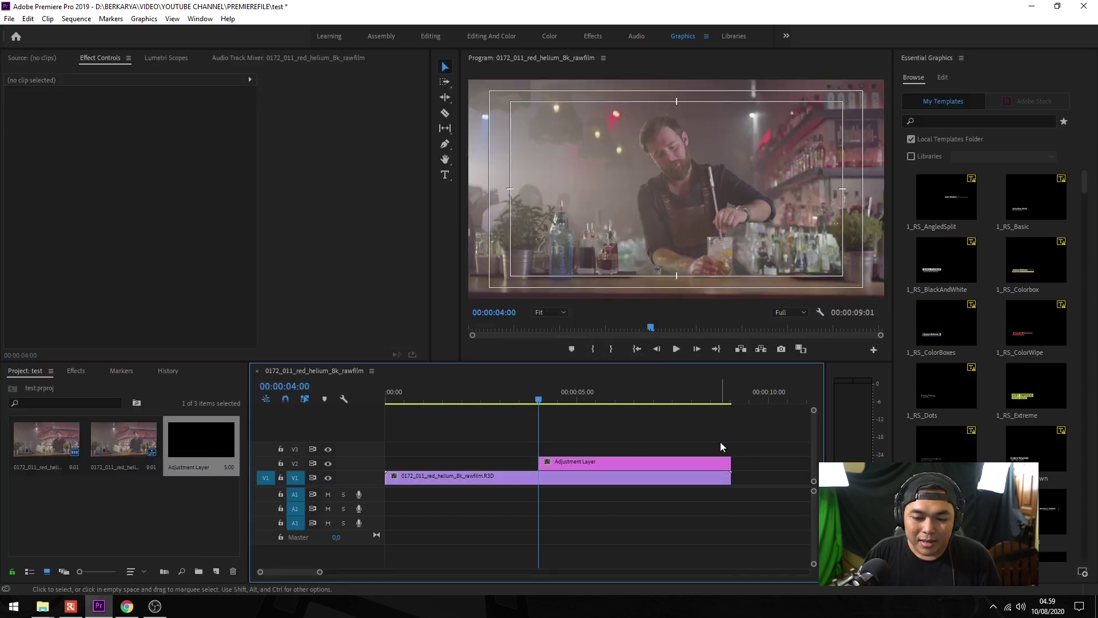
# - Duplicate the adjustment layer onto V3, directly above the one on V2
pyautogui.moveTo(602, 461); pyautogui.dragTo(605, 451)
pyautogui.click(678, 524)
pyautogui.click(620, 462)
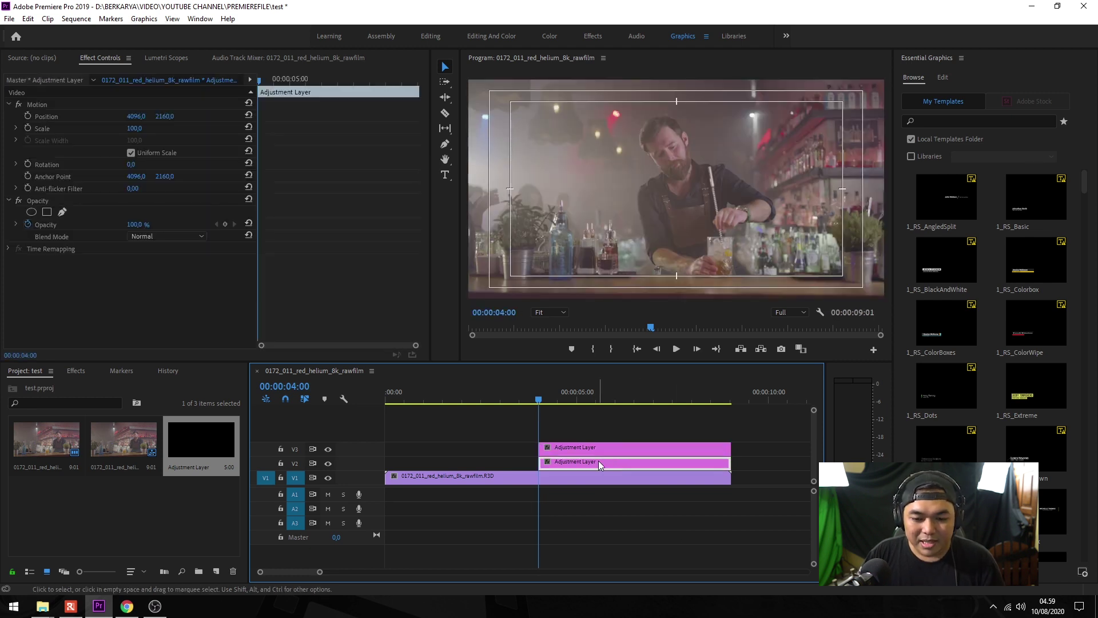
# - Rename the adjustment layer on V2 as "color correction"
pyautogui.rightClick(598, 461)
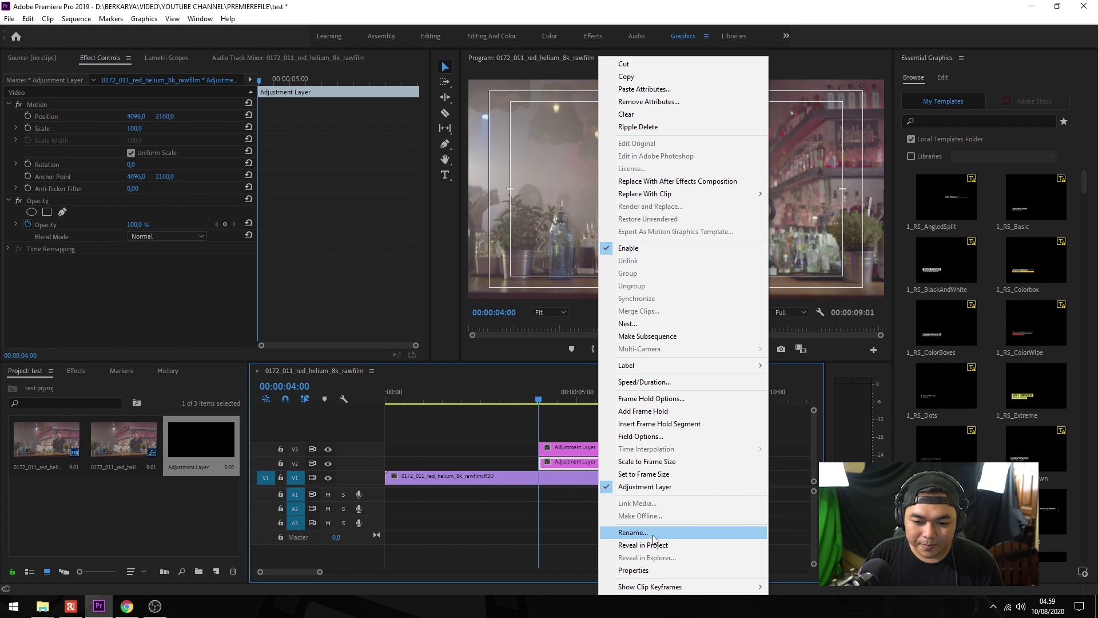
pyautogui.click(633, 532)
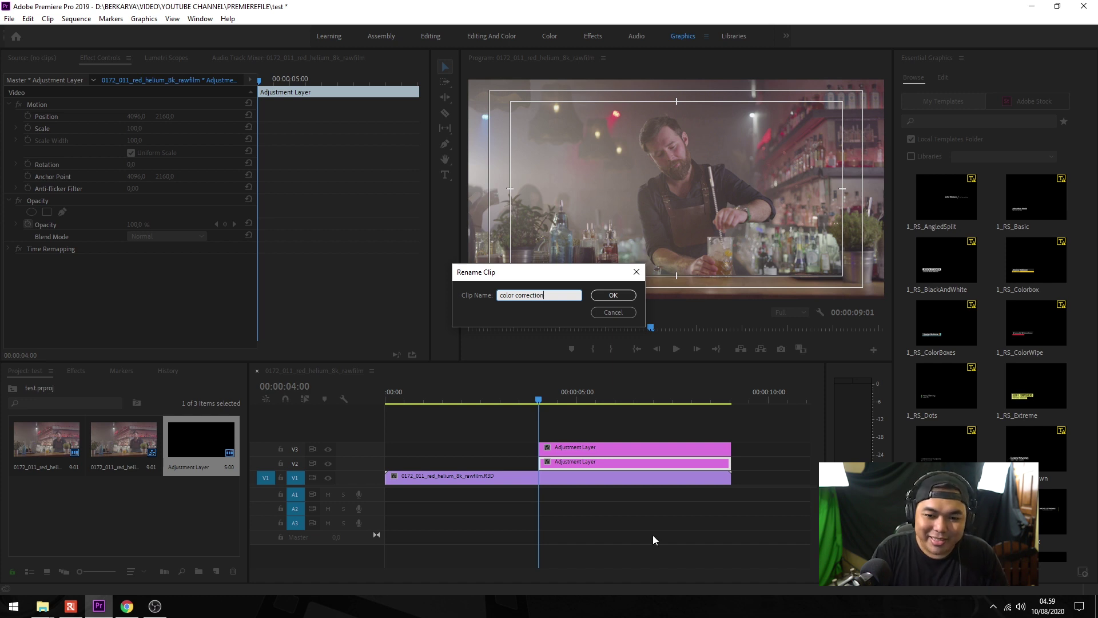
pyautogui.press('Return')
pyautogui.click(590, 441)
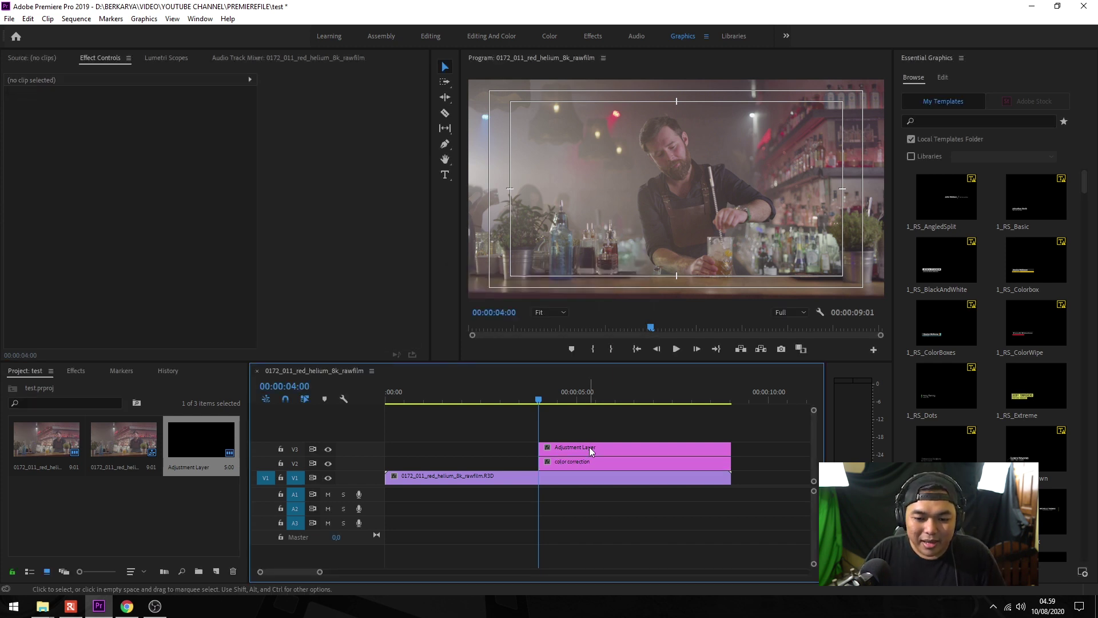
# - Rename the adjustment layer on V3 as "color grading"
pyautogui.rightClick(589, 447)
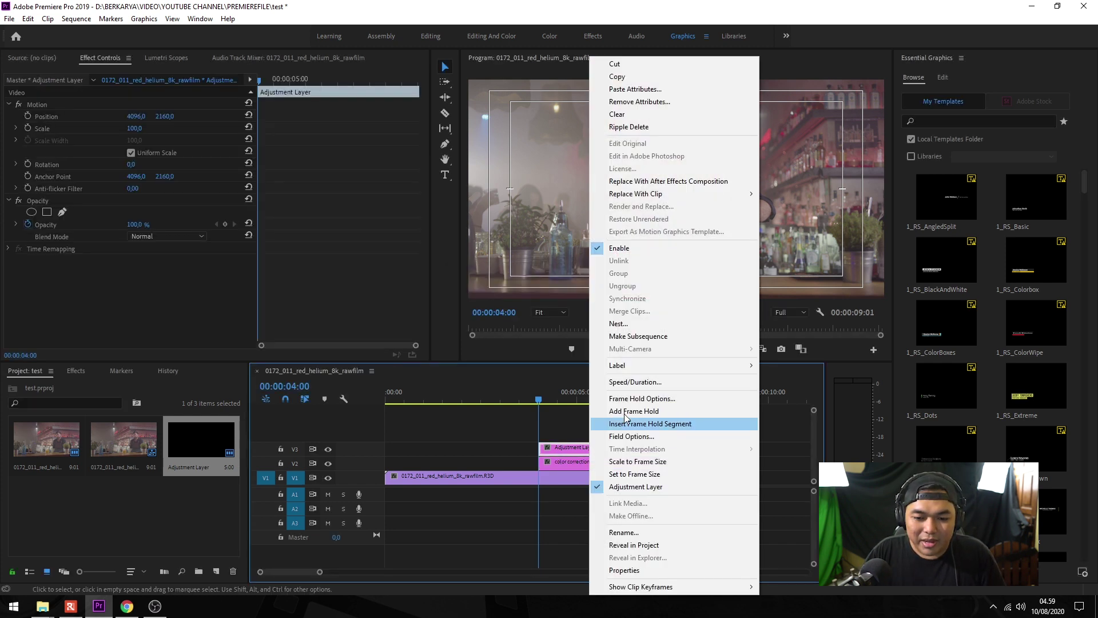
pyautogui.click(639, 539)
pyautogui.write('color grad')
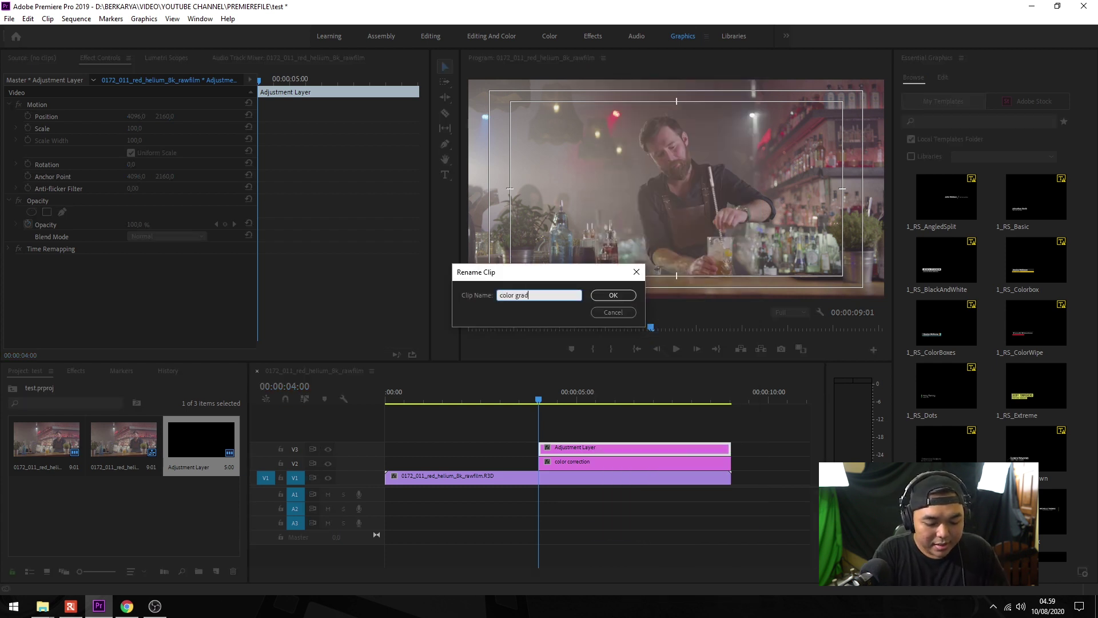
pyautogui.write('ing')
pyautogui.press('Return')
# - Select the color correction adjustment layer on V2
pyautogui.click(626, 461)
pyautogui.click(573, 423)
pyautogui.click(581, 462)
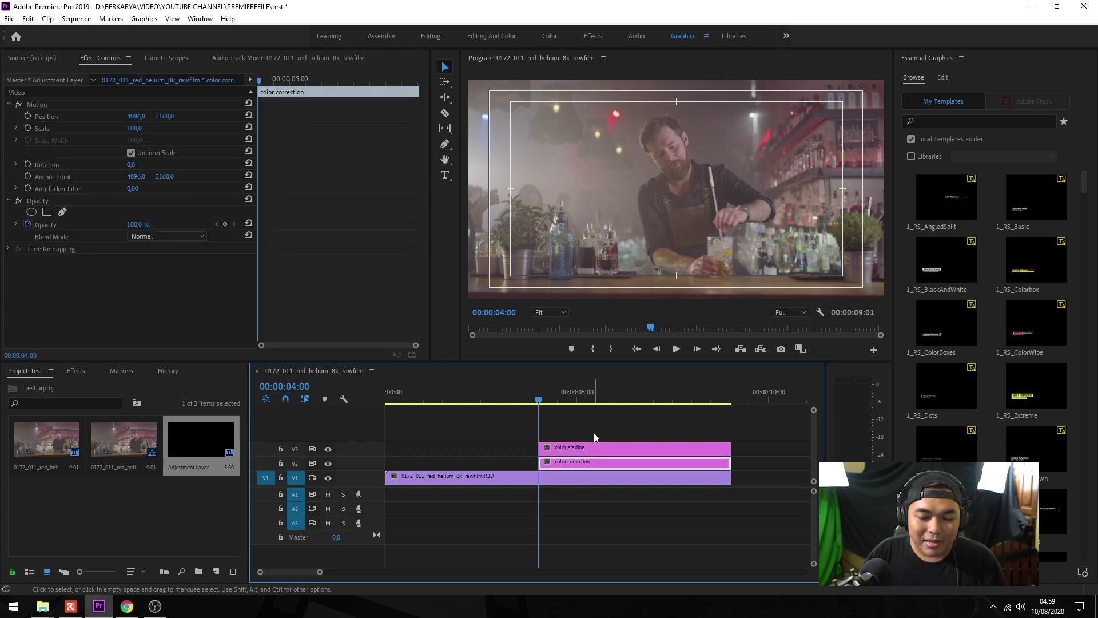
# - Switch to the Editing And Color workspace and inspect the Lumetri Scopes and their display options at maximized size
pyautogui.click(500, 34)
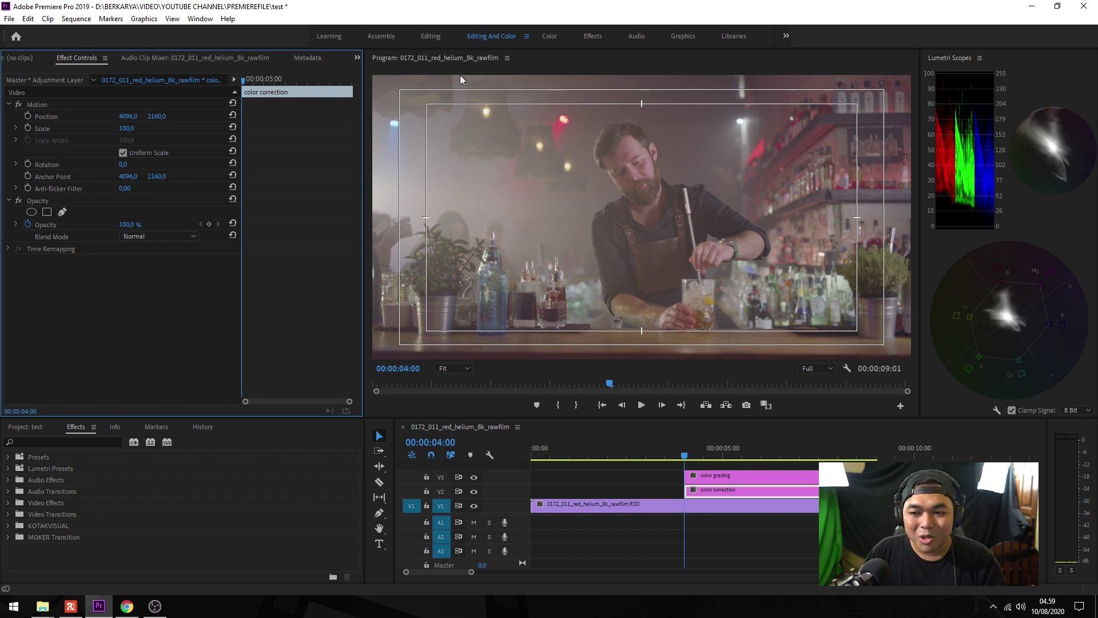
pyautogui.click(1019, 101)
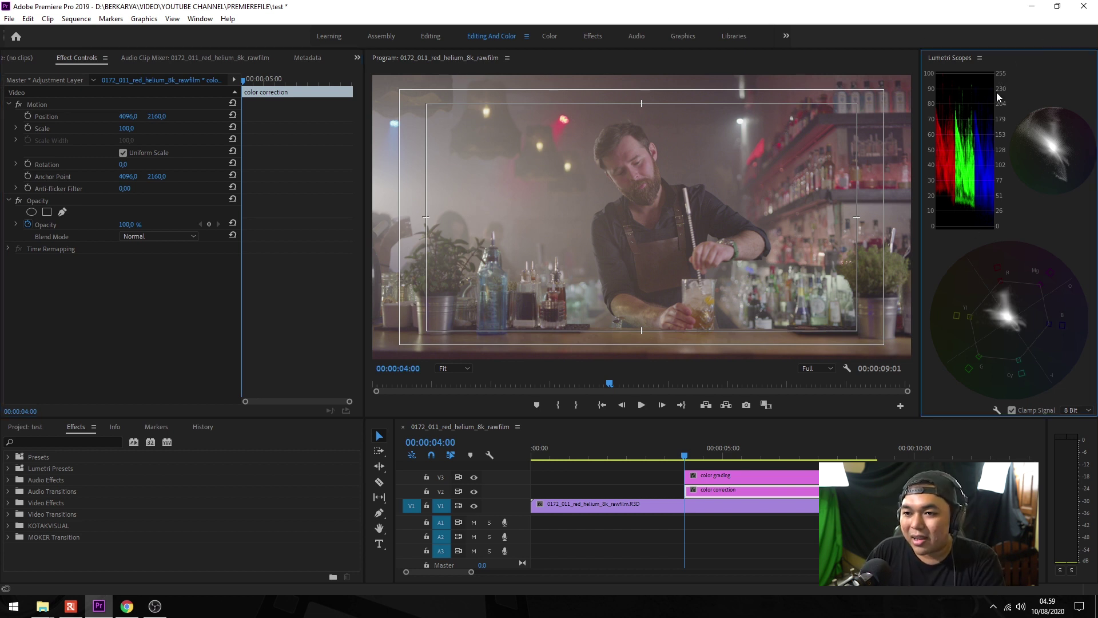
pyautogui.doubleClick(962, 58)
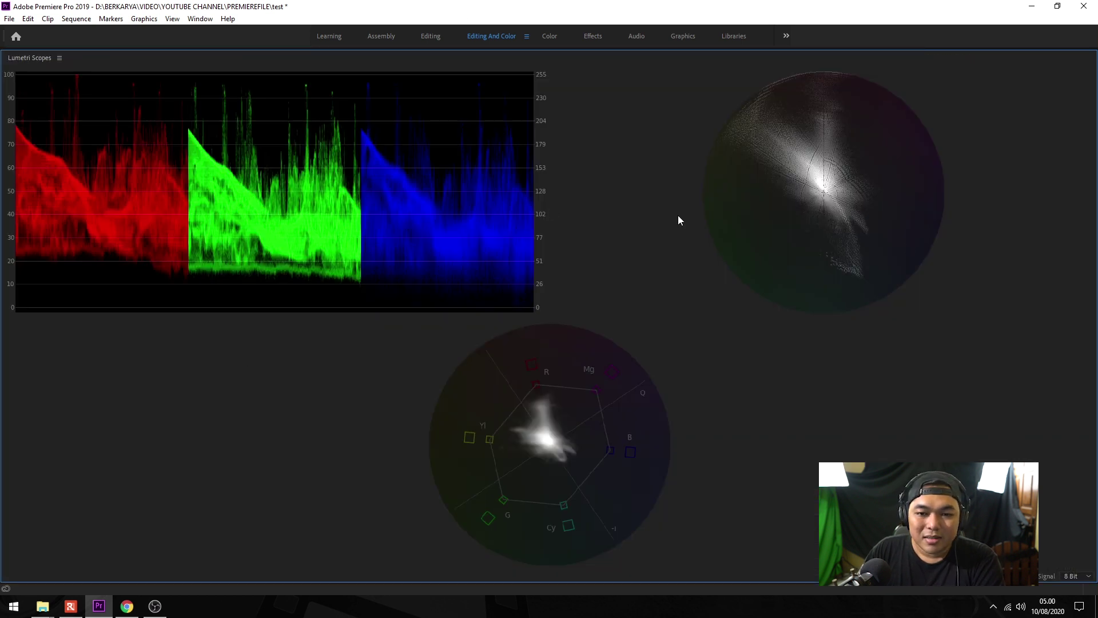
pyautogui.rightClick(674, 178)
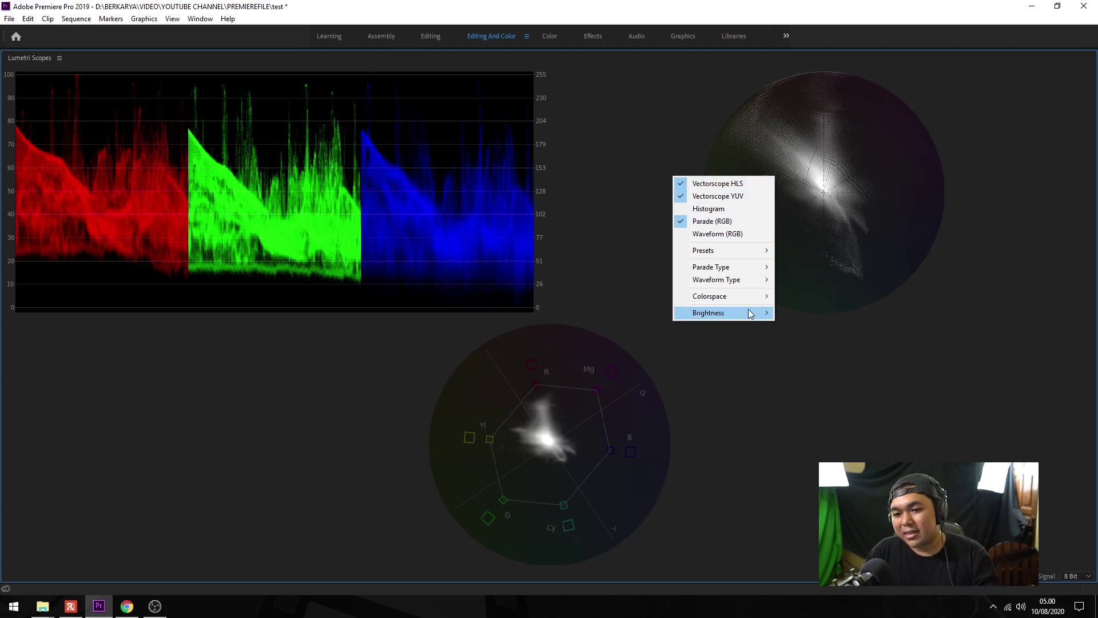
pyautogui.click(132, 87)
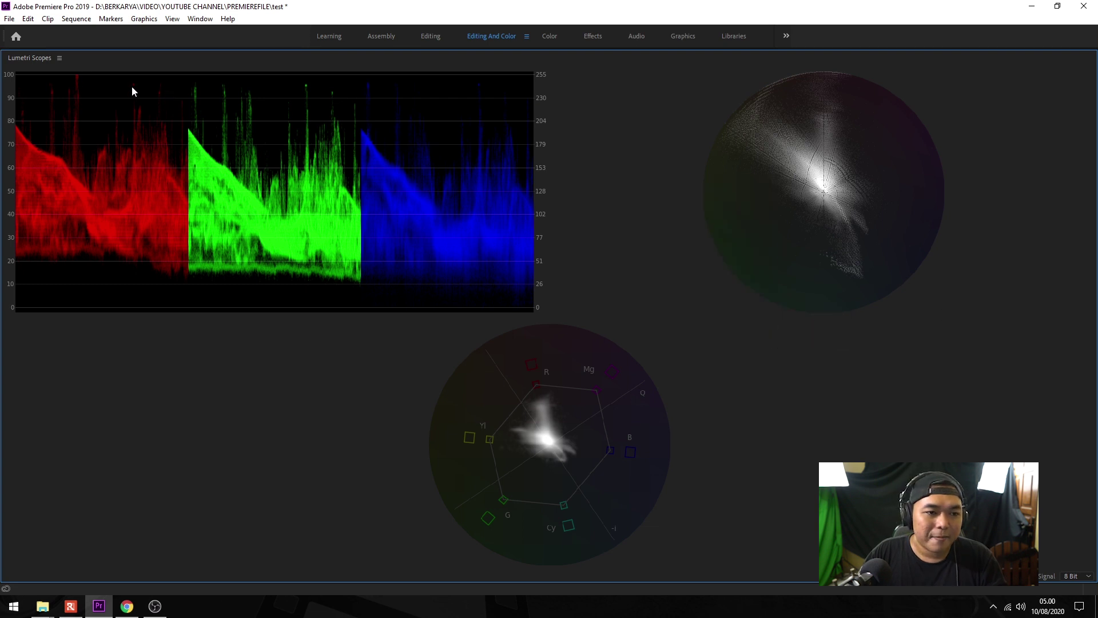
pyautogui.doubleClick(33, 59)
# - Apply the Lumetri Color video effect to the color correction adjustment layer on V2
pyautogui.click(726, 489)
pyautogui.click(27, 502)
pyautogui.scroll(-5, 120, 492)
pyautogui.scroll(-1, 114, 509)
pyautogui.moveTo(58, 507); pyautogui.dragTo(734, 495)
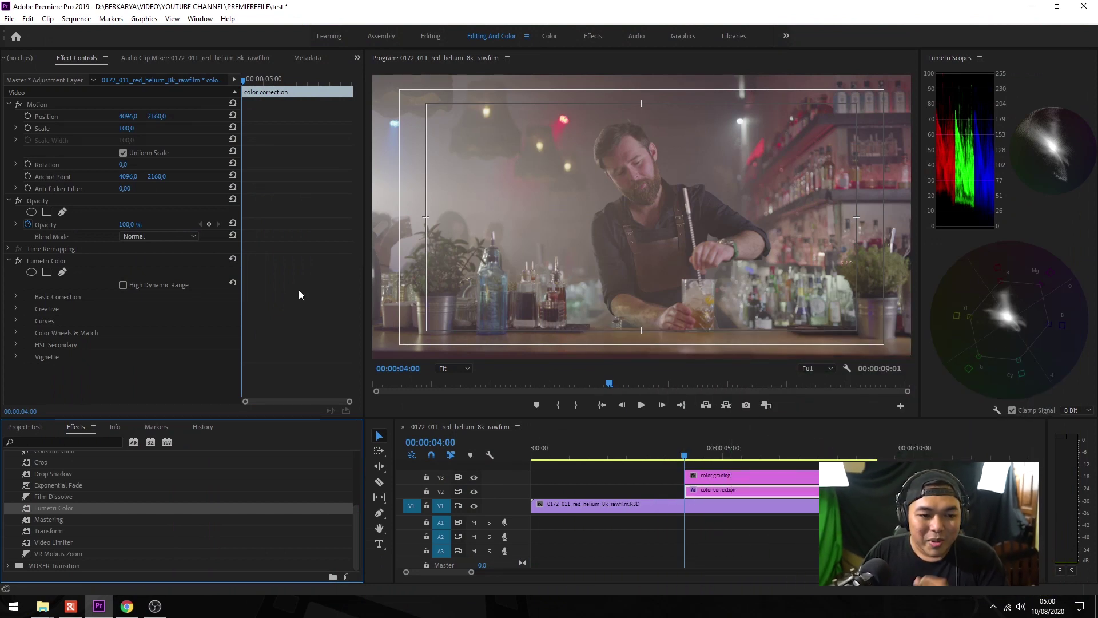
# - Expand Basic Correction in the layer's Lumetri Color effect and set the saturation to 0
pyautogui.click(16, 297)
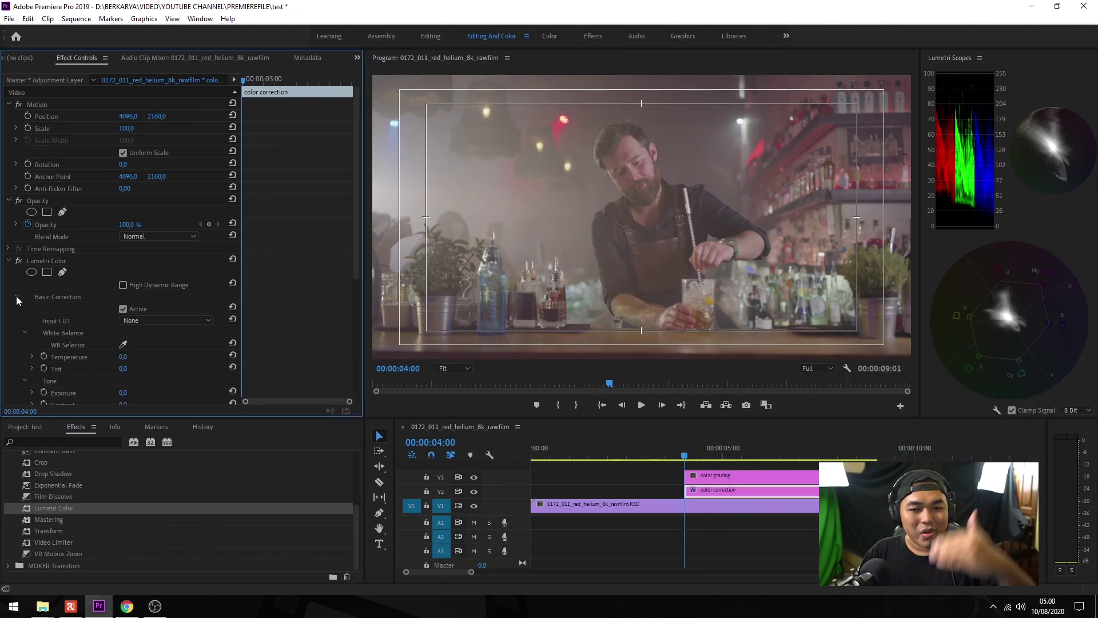
pyautogui.scroll(-2, 322, 289)
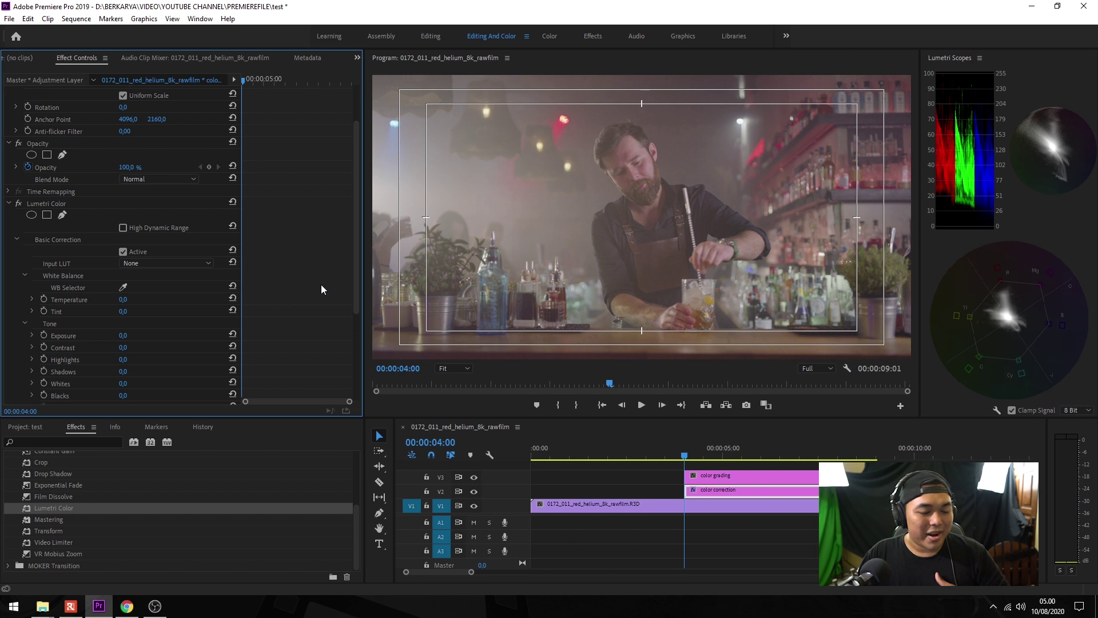
pyautogui.scroll(-1, 320, 290)
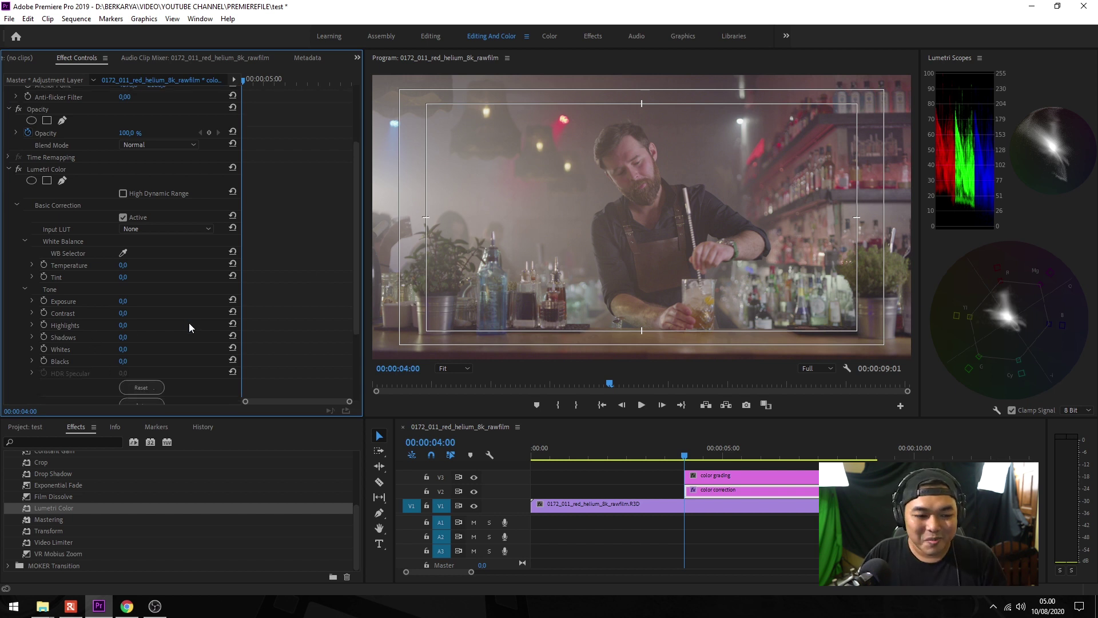
pyautogui.scroll(-1, 190, 322)
pyautogui.scroll(-1, 190, 327)
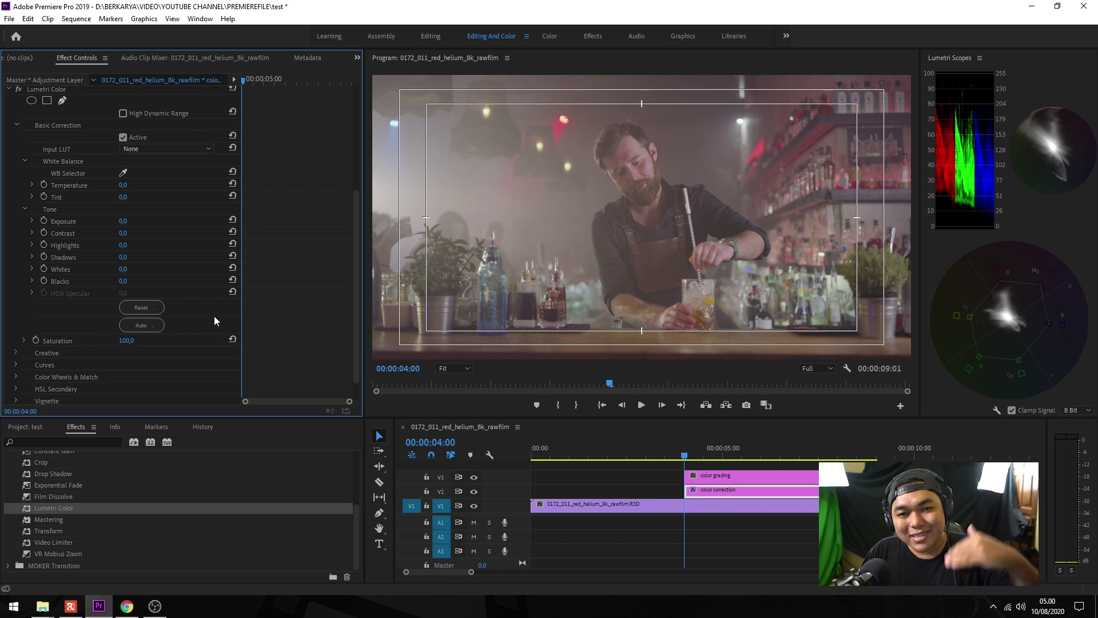
pyautogui.scroll(1, 254, 303)
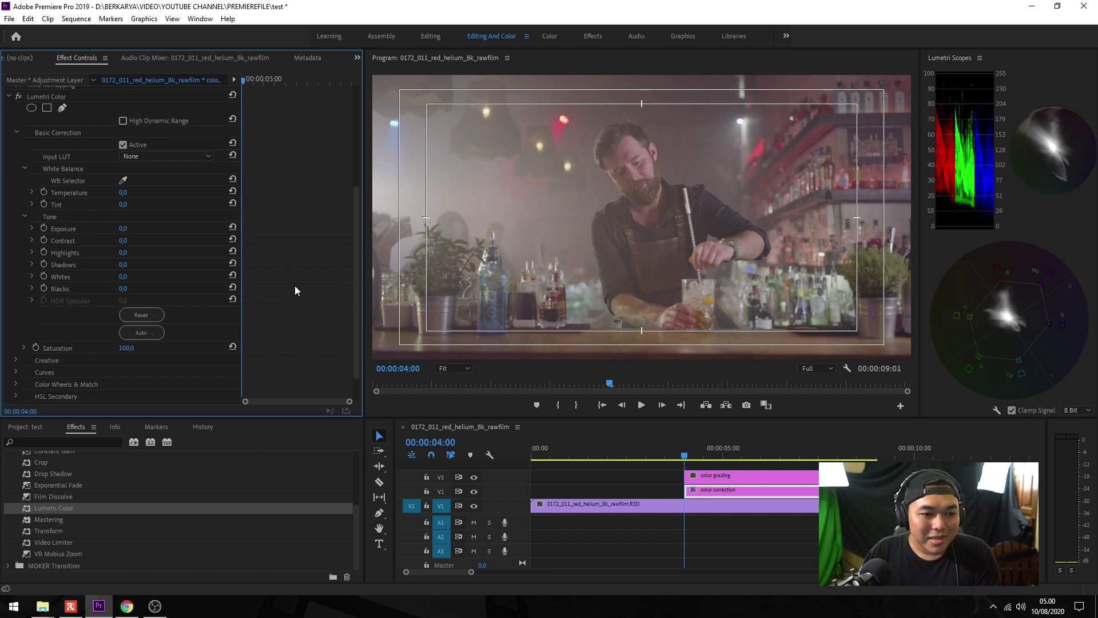
pyautogui.scroll(1, 295, 290)
pyautogui.scroll(-1, 292, 283)
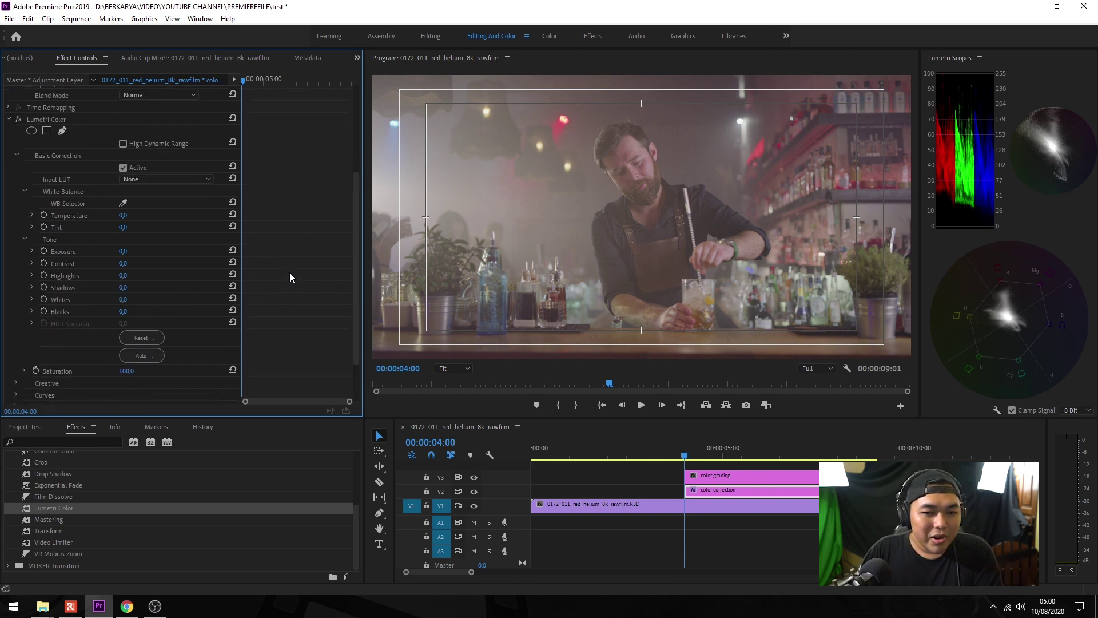
pyautogui.scroll(-2, 335, 246)
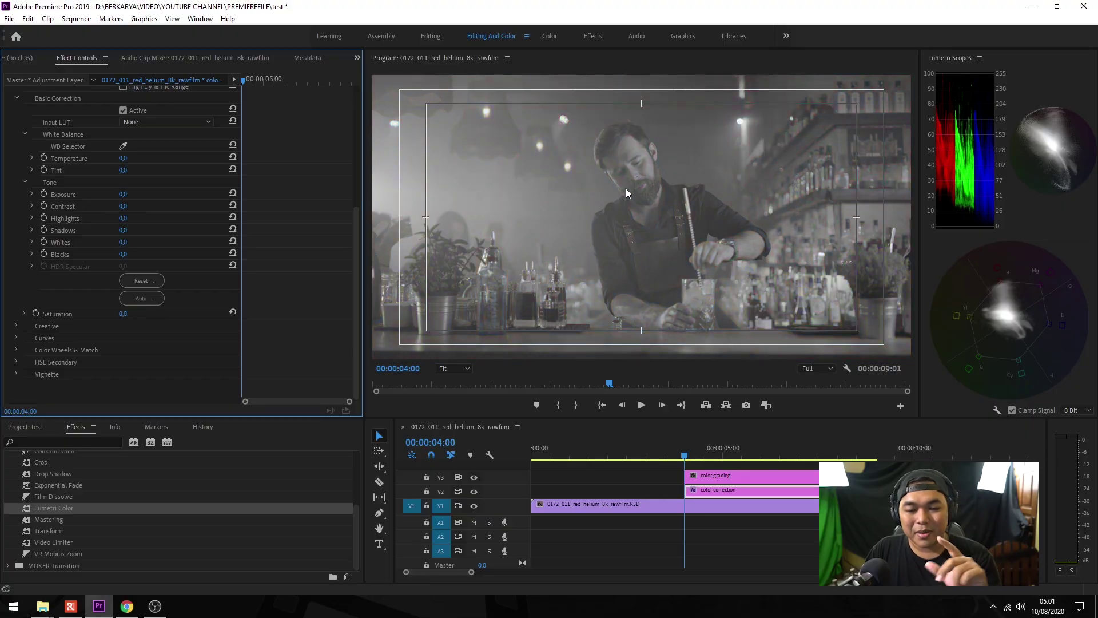
# - Examine the desaturated frame full screen and check its tonal distribution in the enlarged Lumetri Scopes
pyautogui.hotkey('ctrl', '`')
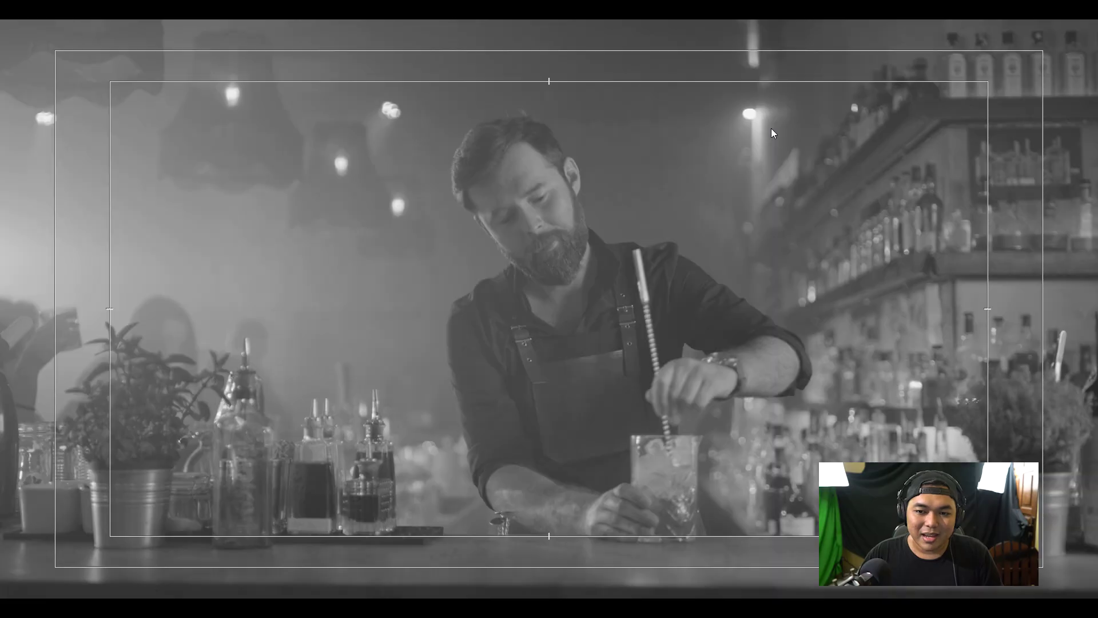
pyautogui.hotkey('ctrl', '`')
pyautogui.scroll(-2, 350, 215)
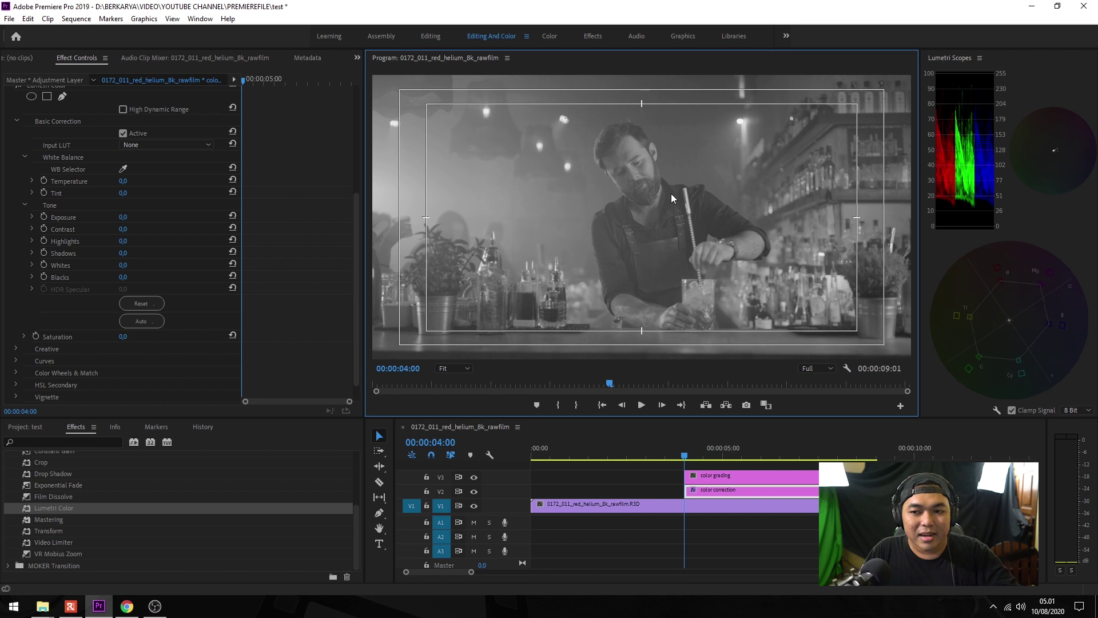
pyautogui.click(942, 59)
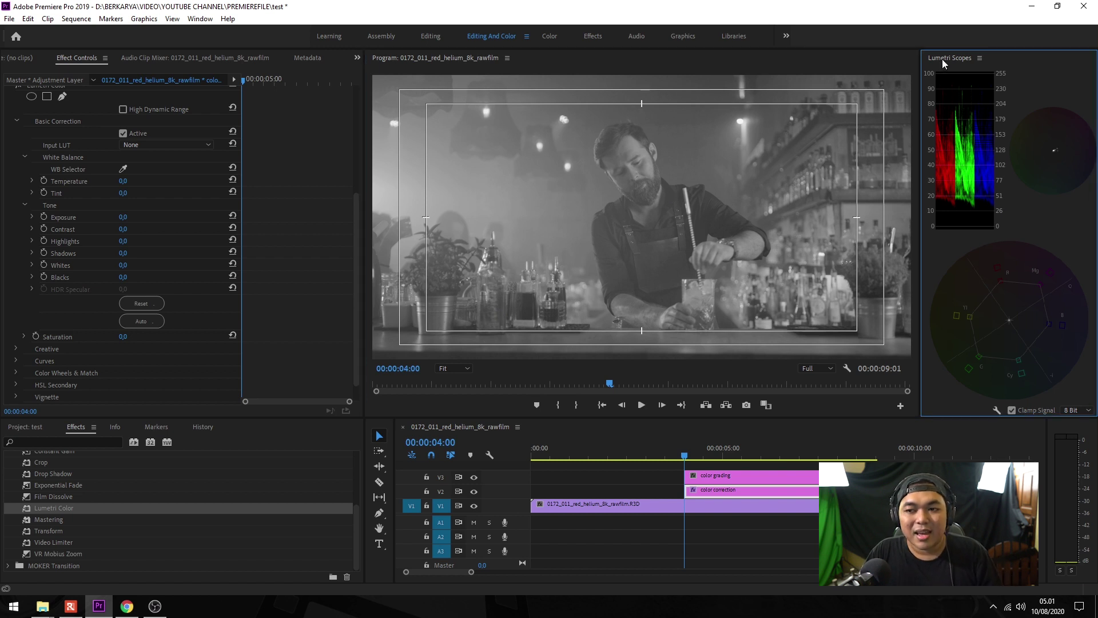
pyautogui.press('`')
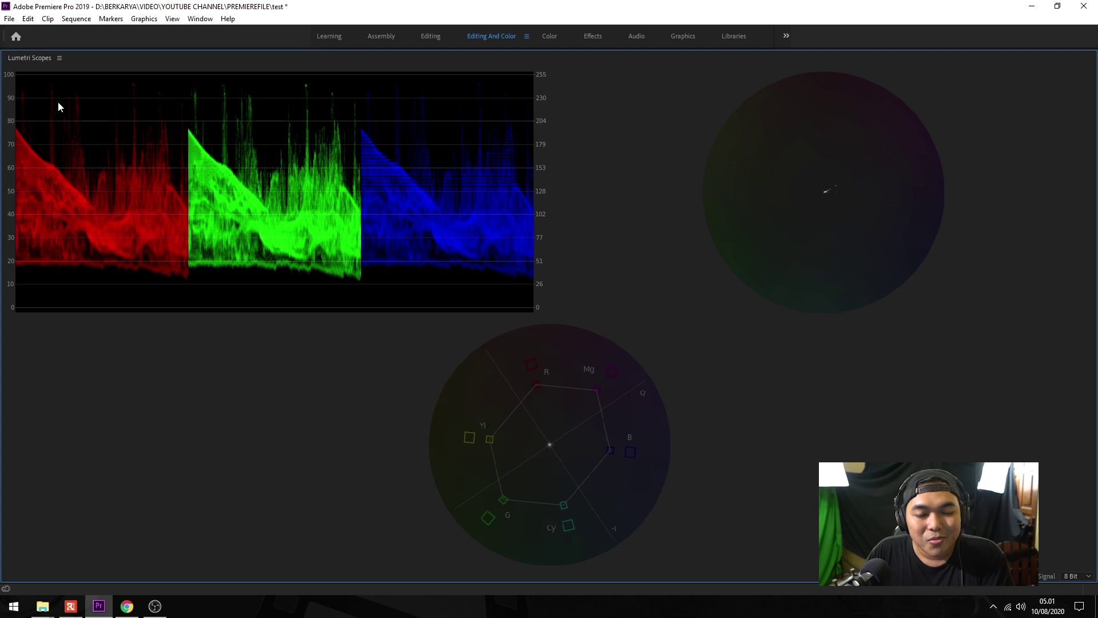
pyautogui.doubleClick(28, 57)
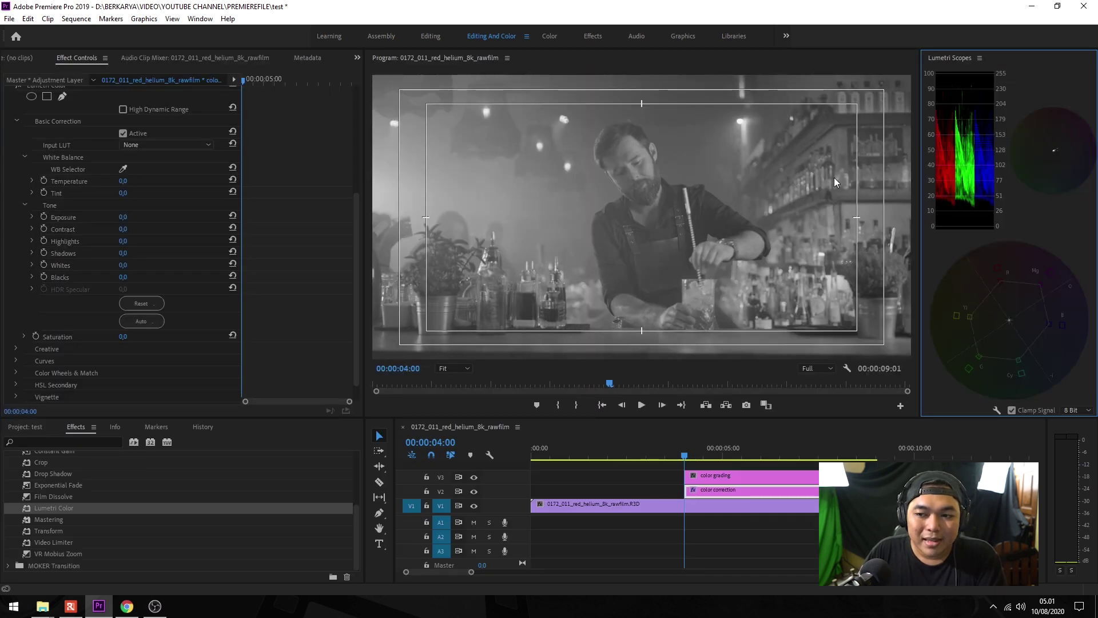
# - Raise the contrast in Basic Correction to 150
pyautogui.scroll(1, 283, 265)
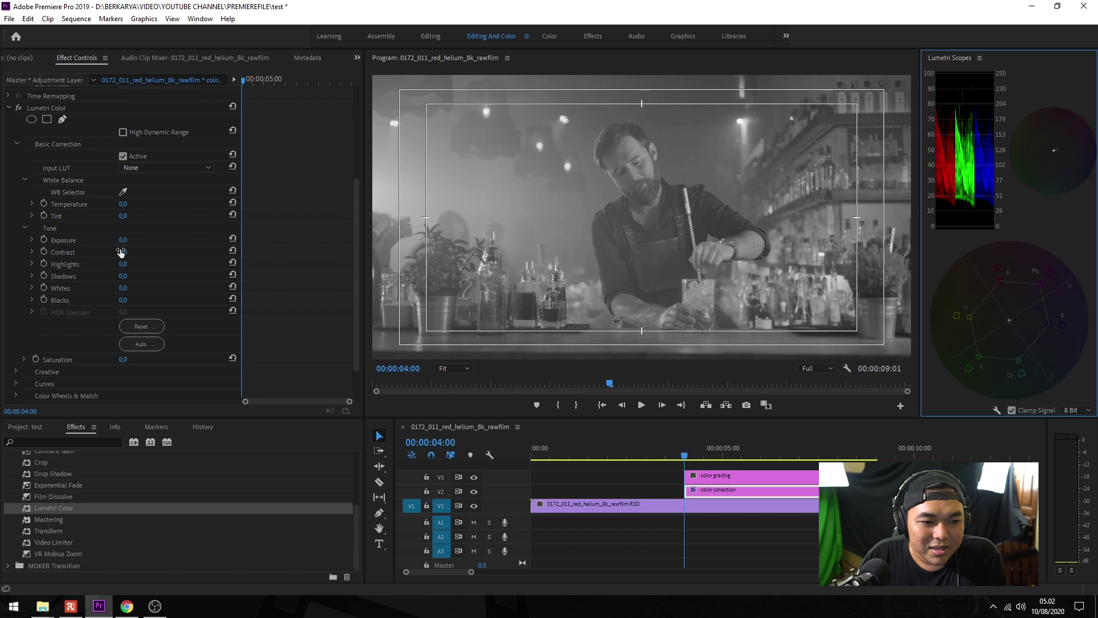
pyautogui.moveTo(121, 252); pyautogui.dragTo(359, 227)
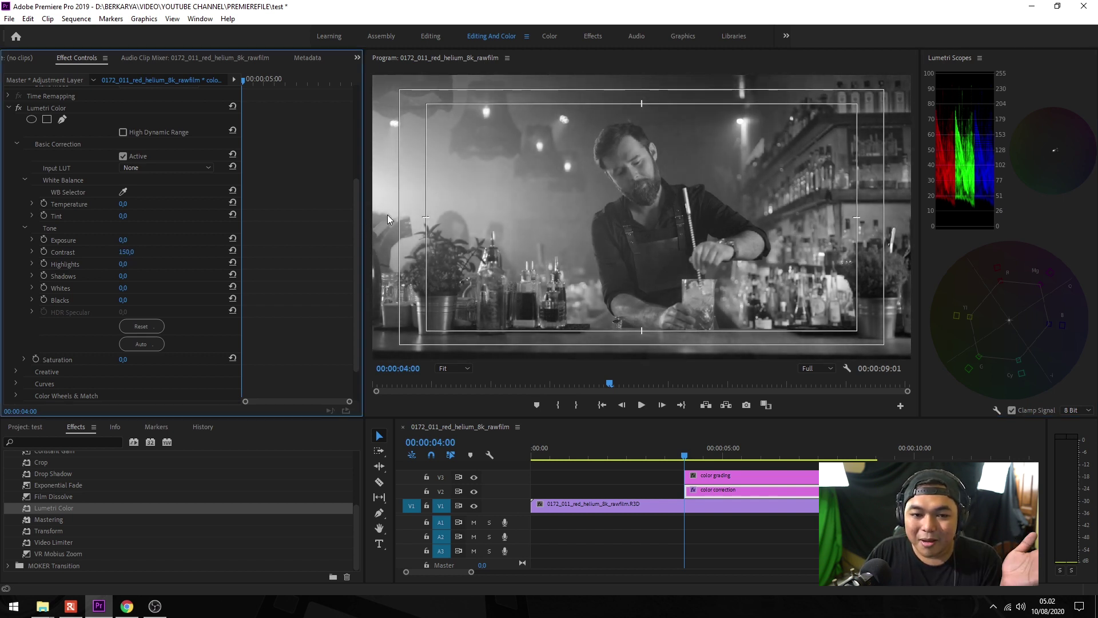
# - Try a saturation of 100 on the color correction layer and undo the change
pyautogui.click(133, 358)
pyautogui.write('100')
pyautogui.press('Return')
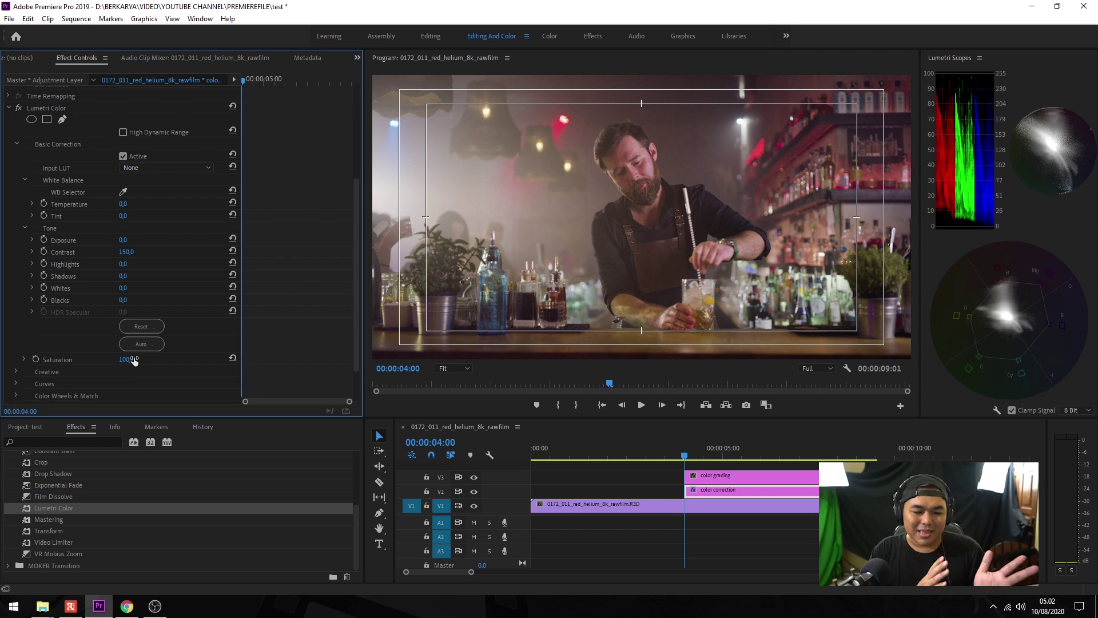
pyautogui.hotkey('ctrl', 'z')
pyautogui.click(523, 186)
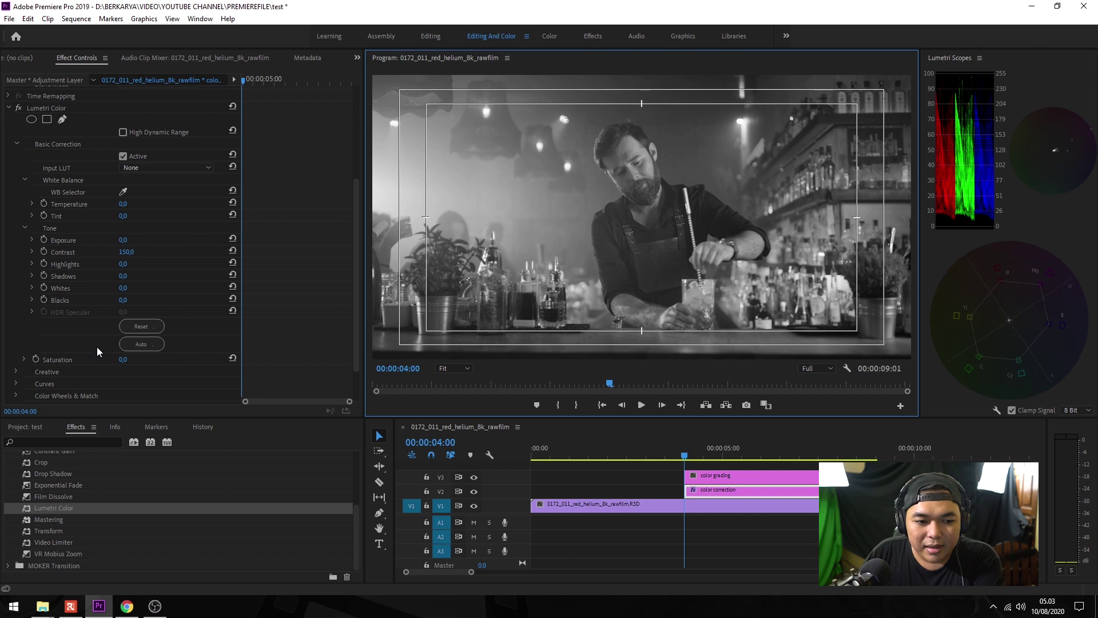
# - Set the saturation in Basic Correction to 100 and check the frame full screen
pyautogui.click(123, 359)
pyautogui.write('1')
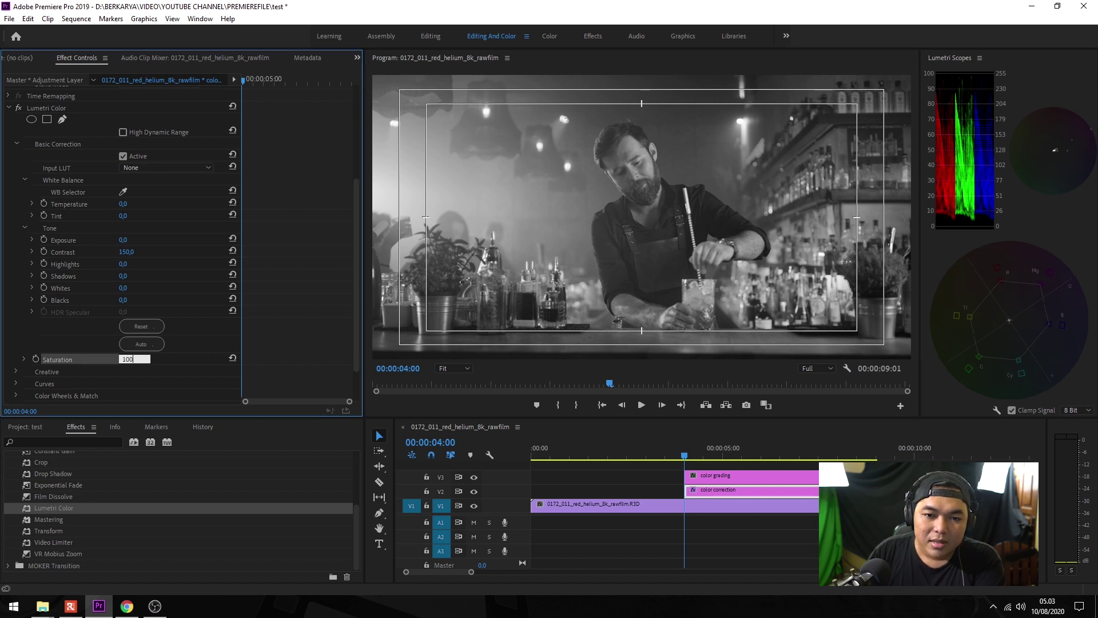
pyautogui.write('00')
pyautogui.press('Return')
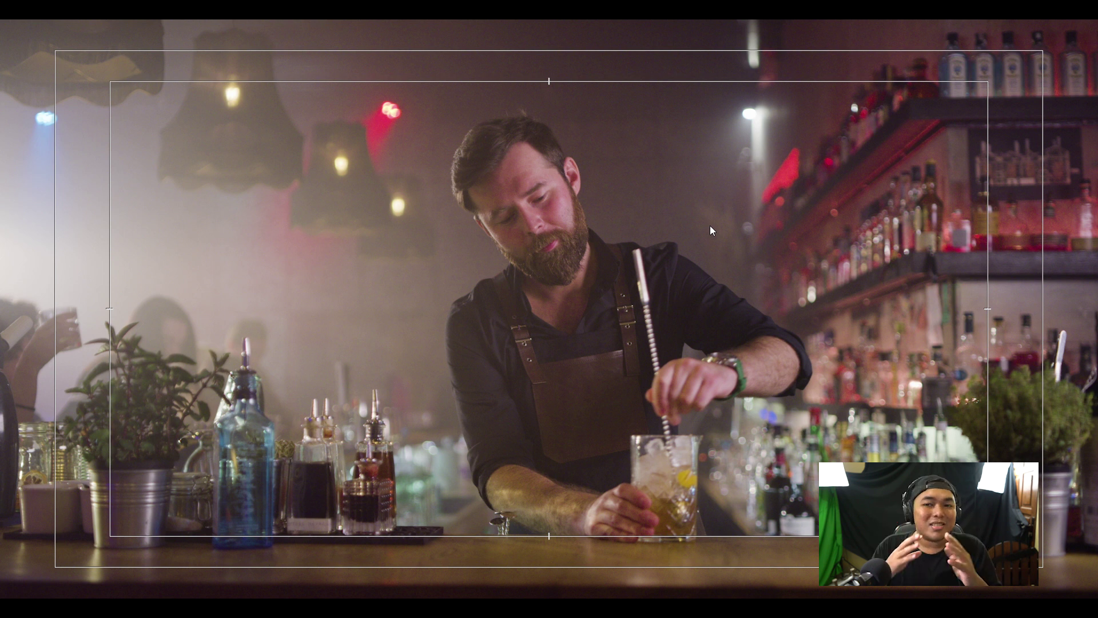
pyautogui.hotkey('ctrl', '`')
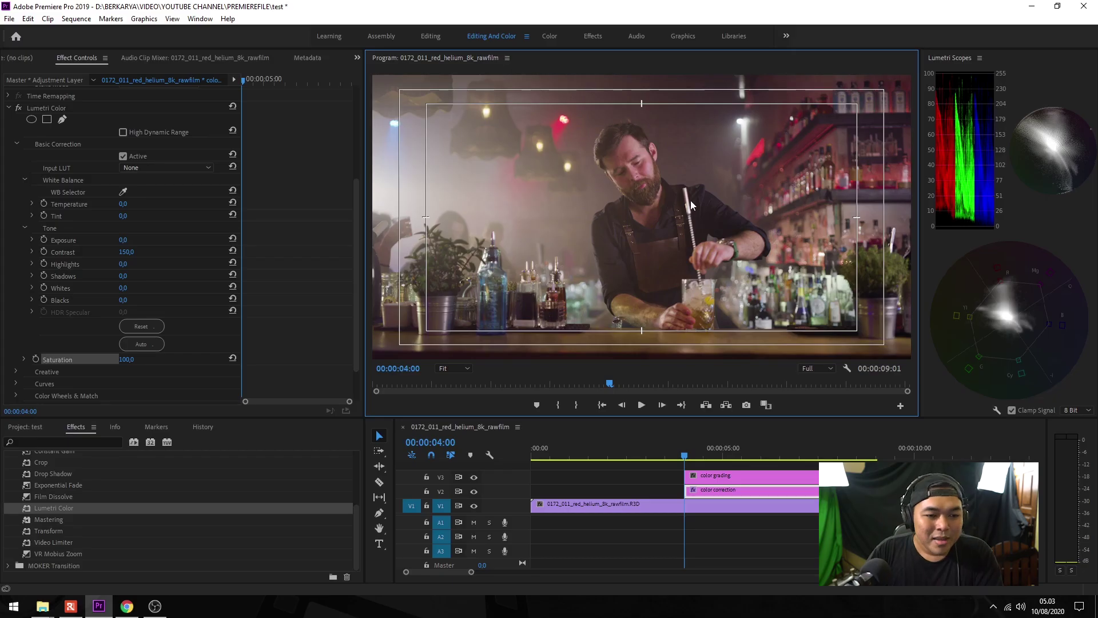
# - Set the contrast in Basic Correction to 100 and check the frame full screen
pyautogui.click(127, 252)
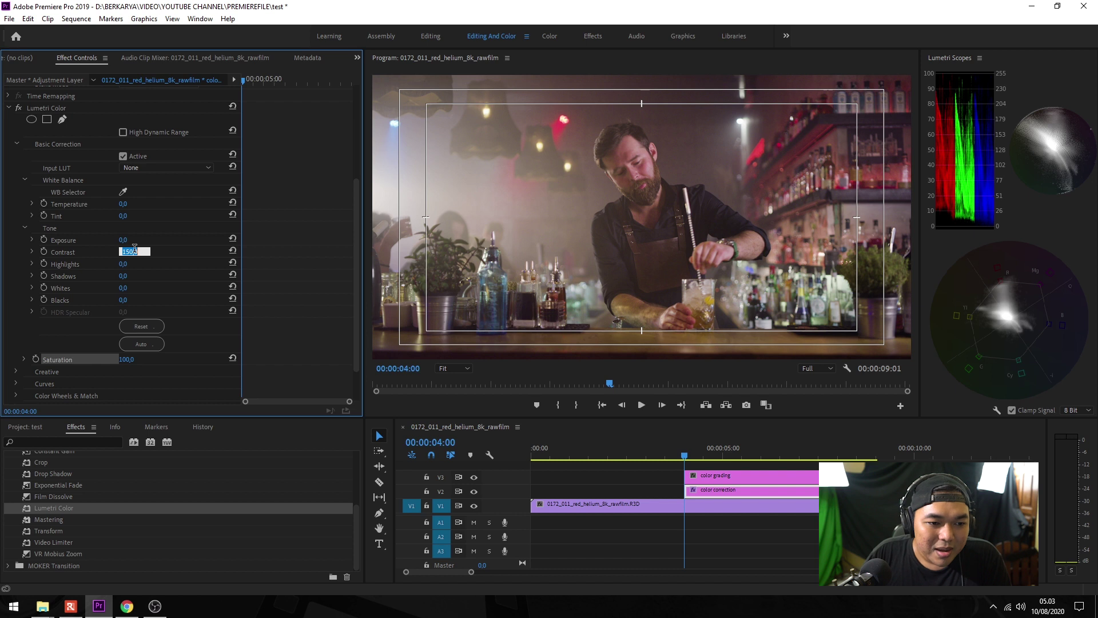
pyautogui.write('100')
pyautogui.press('Return')
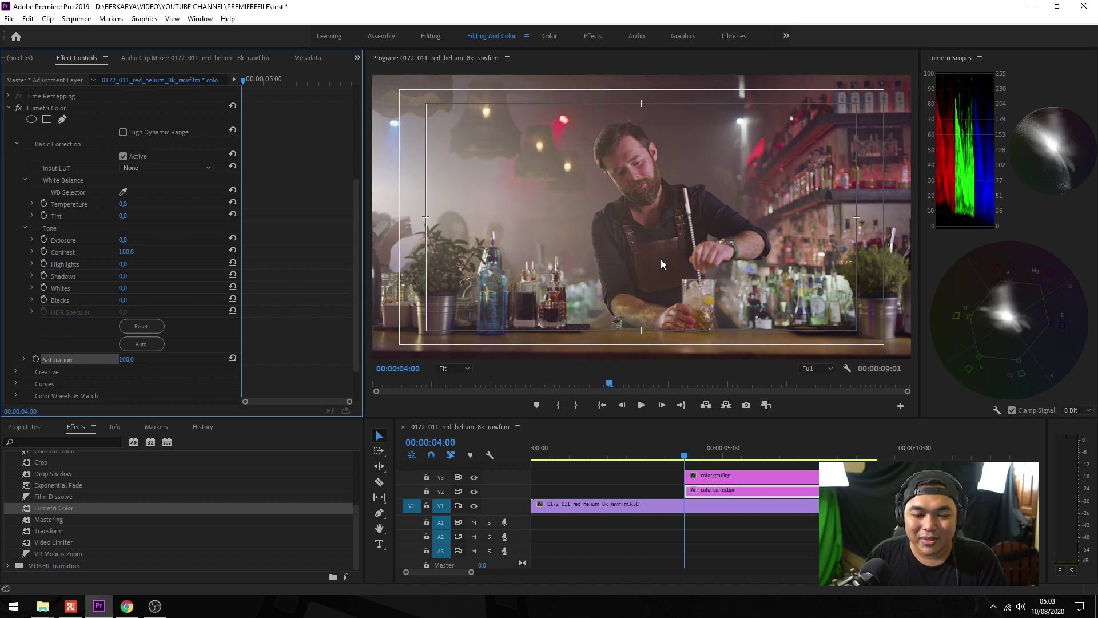
pyautogui.hotkey('ctrl', '`')
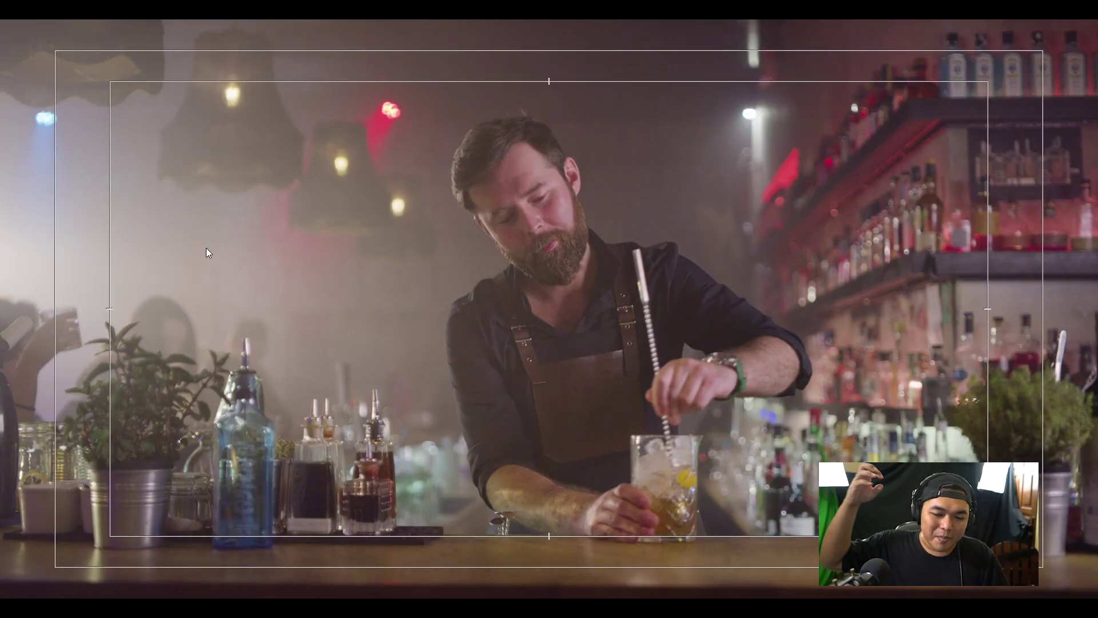
pyautogui.hotkey('ctrl', '`')
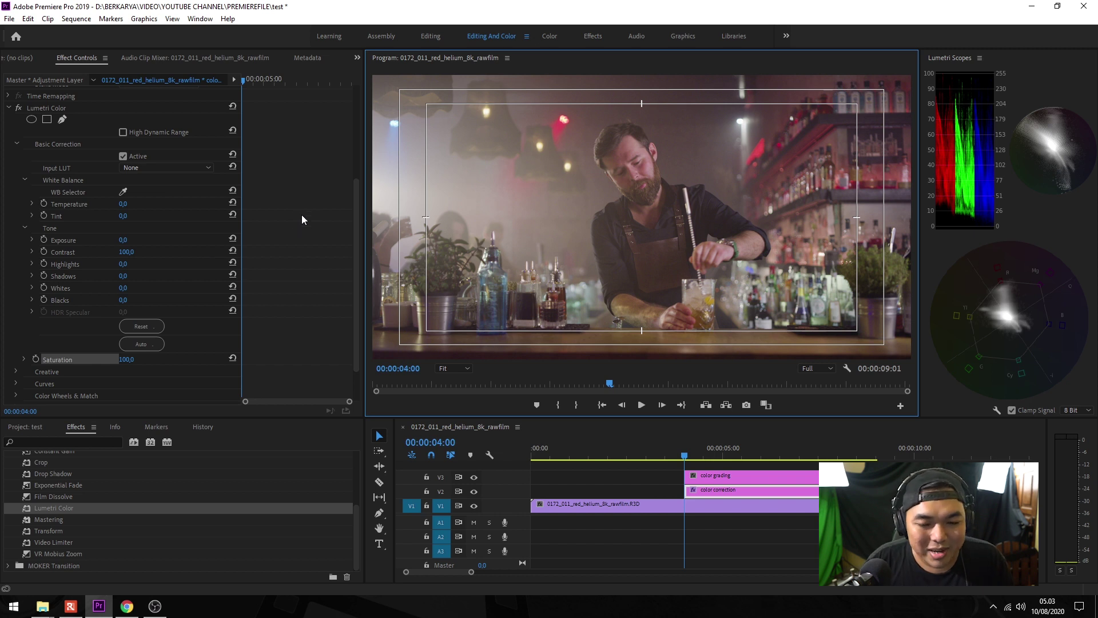
# - Examine the parade and vectorscopes of the corrected image in the enlarged Lumetri Scopes
pyautogui.scroll(-2, 306, 232)
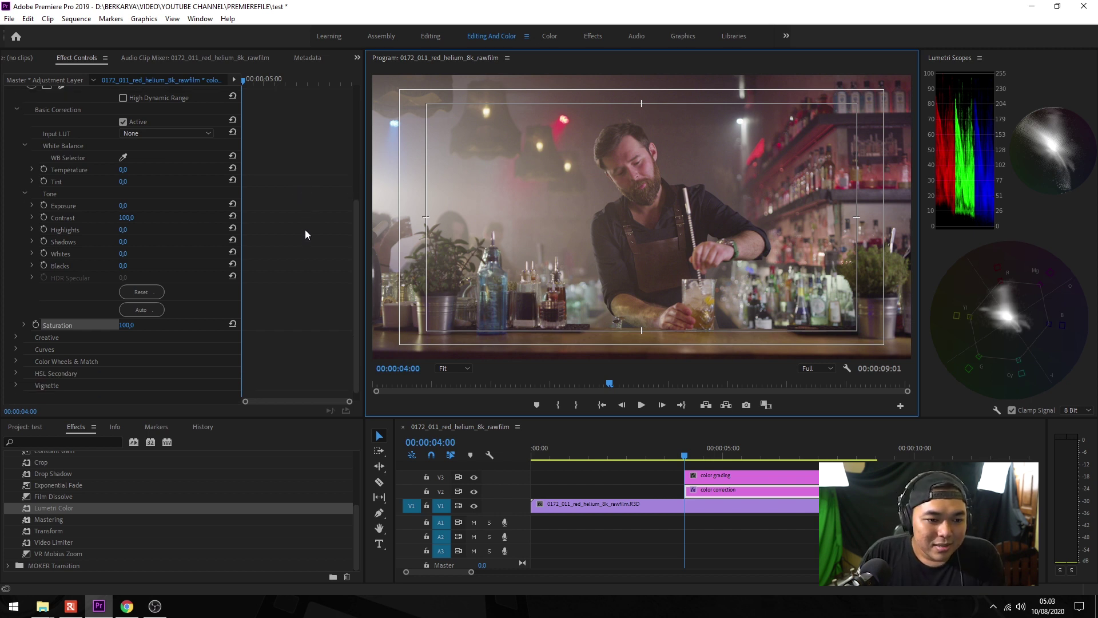
pyautogui.click(1033, 299)
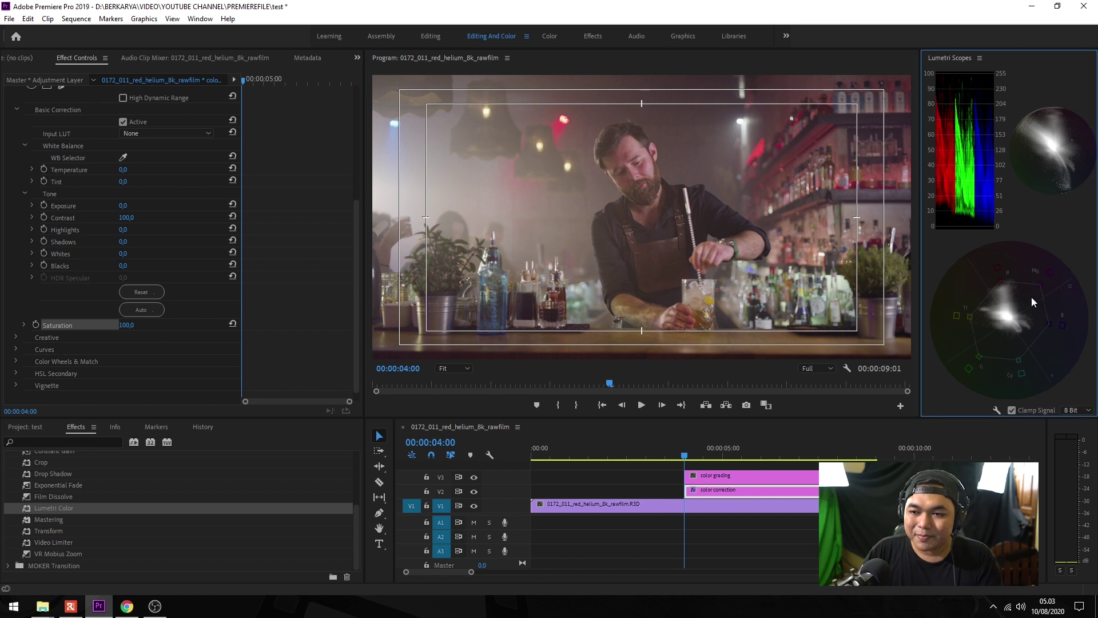
pyautogui.moveTo(946, 56); pyautogui.dragTo(955, 60)
pyautogui.press('`')
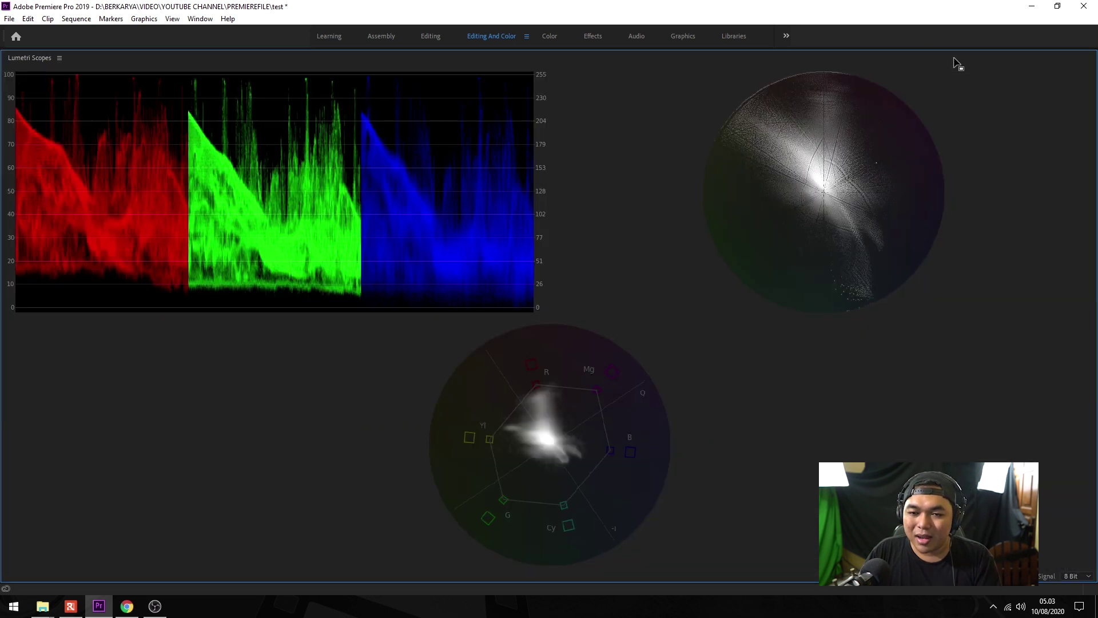
pyautogui.doubleClick(29, 56)
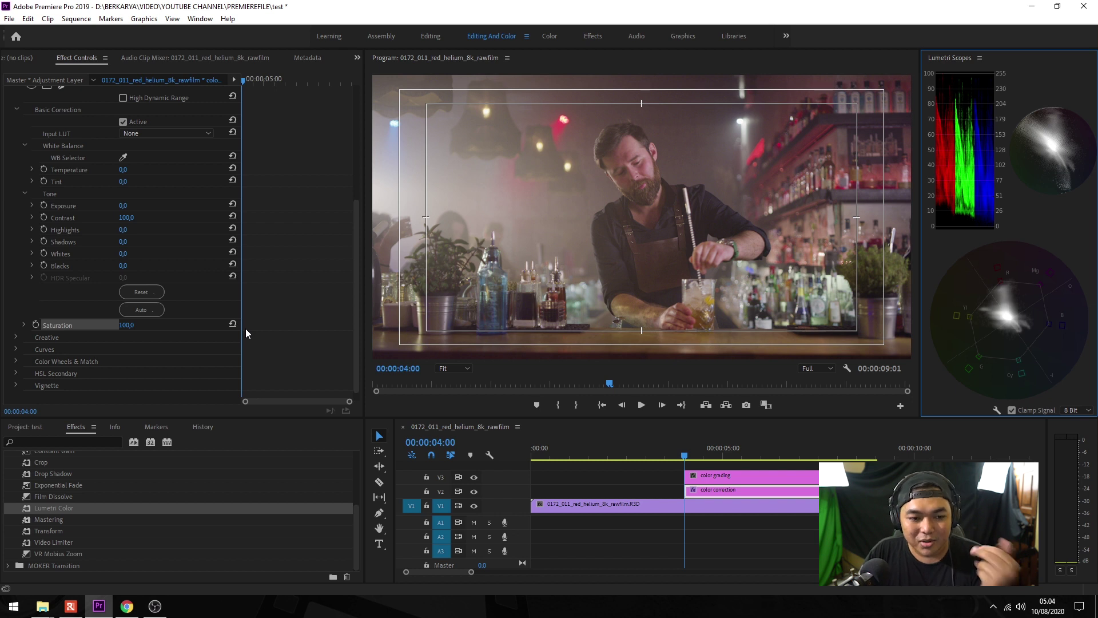
# - Select the raw footage clip 0172_011_red_helium_8k_rawfilm.R3D on V1
pyautogui.scroll(1, 338, 223)
pyautogui.scroll(5, 334, 242)
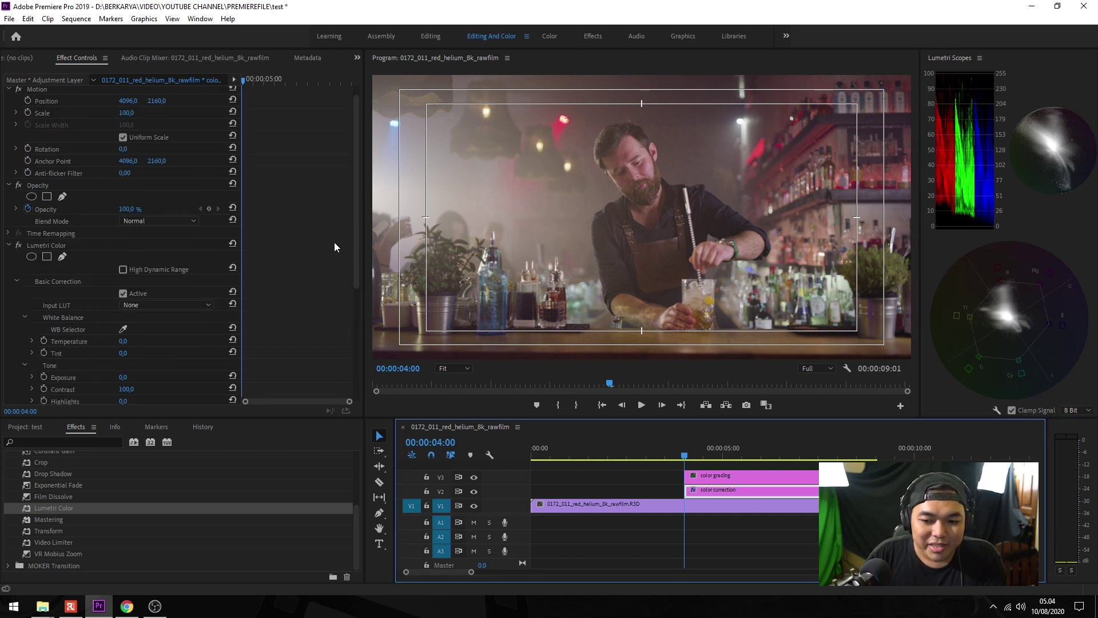
pyautogui.click(701, 505)
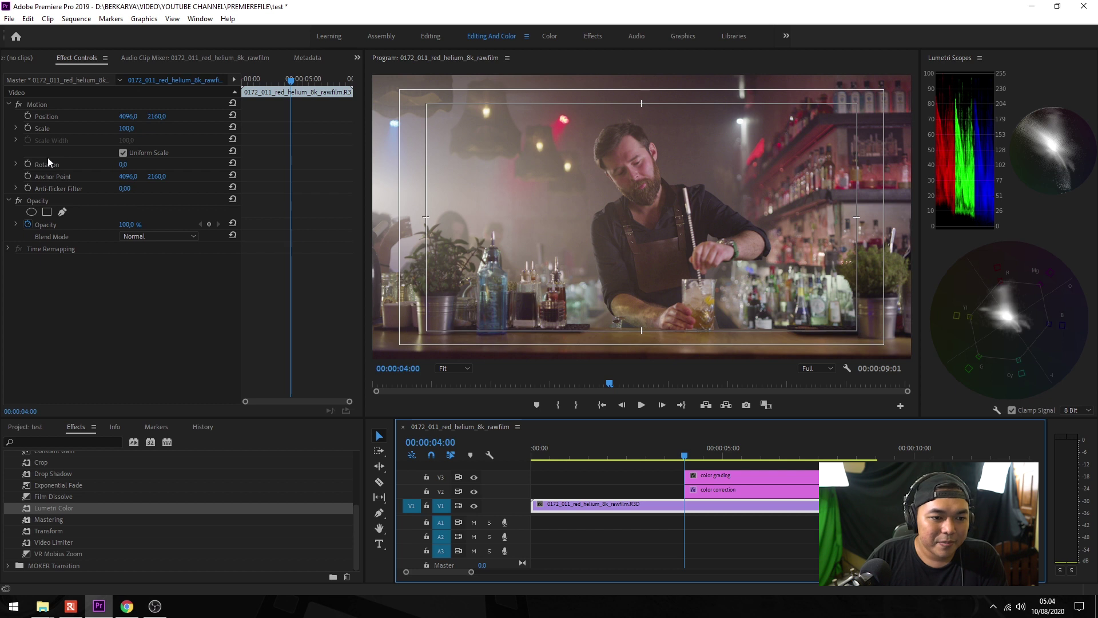
# - Draw a small closed free-draw opacity mask over the skin of the bartender's face on the raw footage clip
pyautogui.click(62, 213)
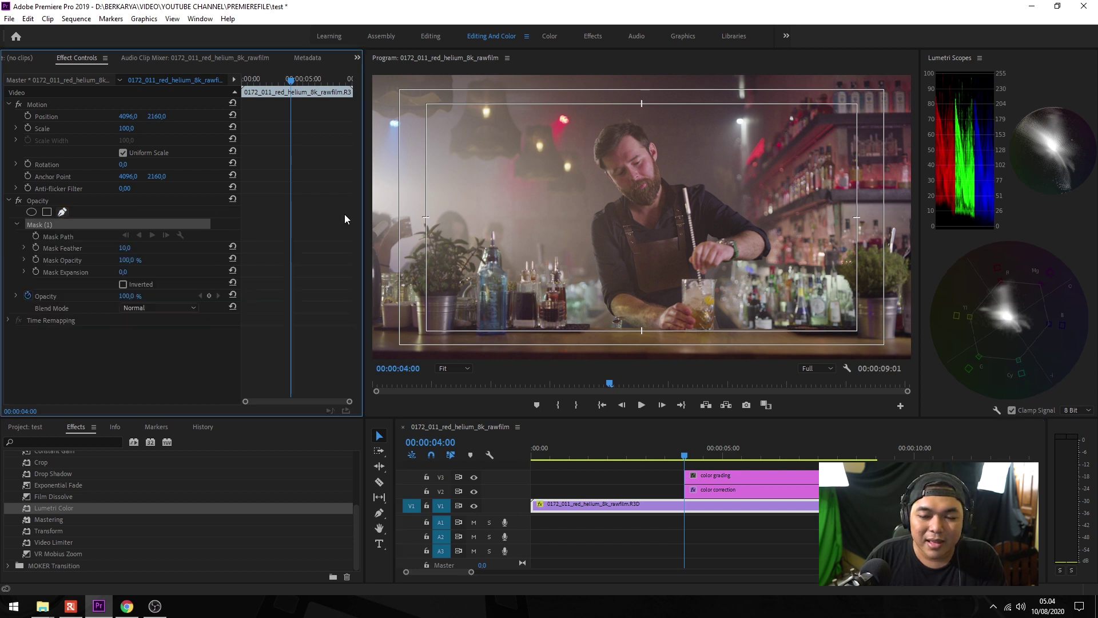
pyautogui.click(628, 136)
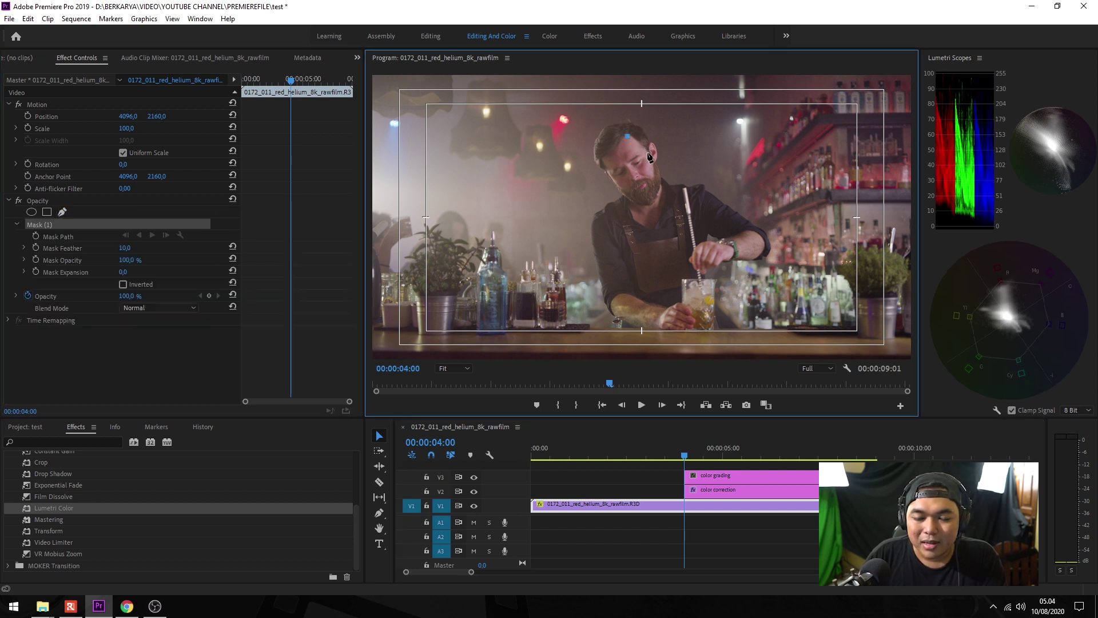
pyautogui.click(648, 153)
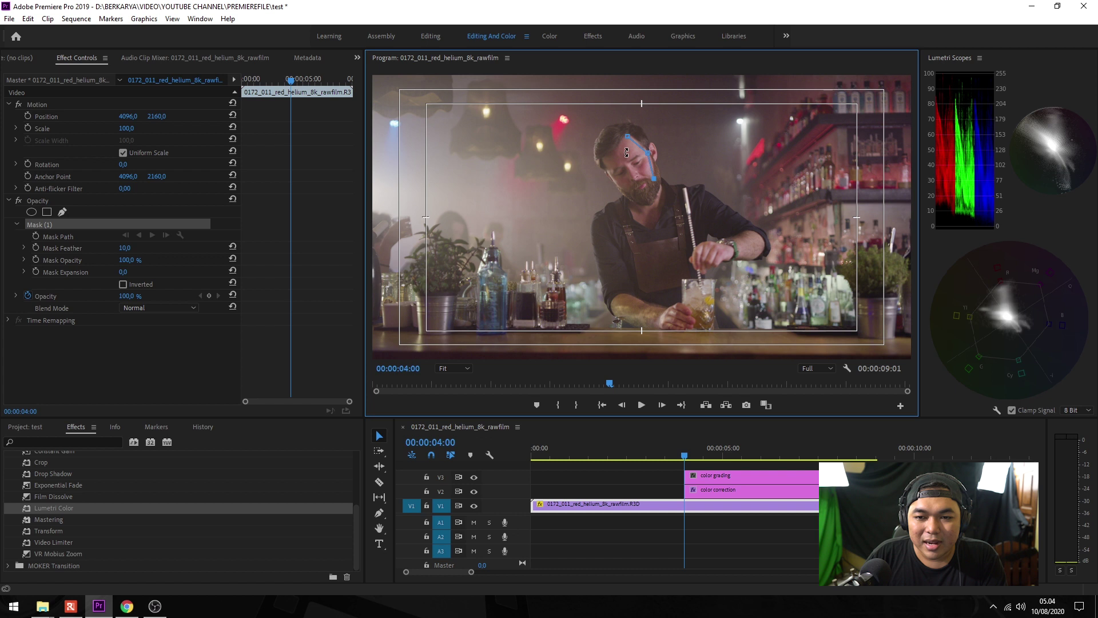
pyautogui.click(623, 153)
pyautogui.click(628, 137)
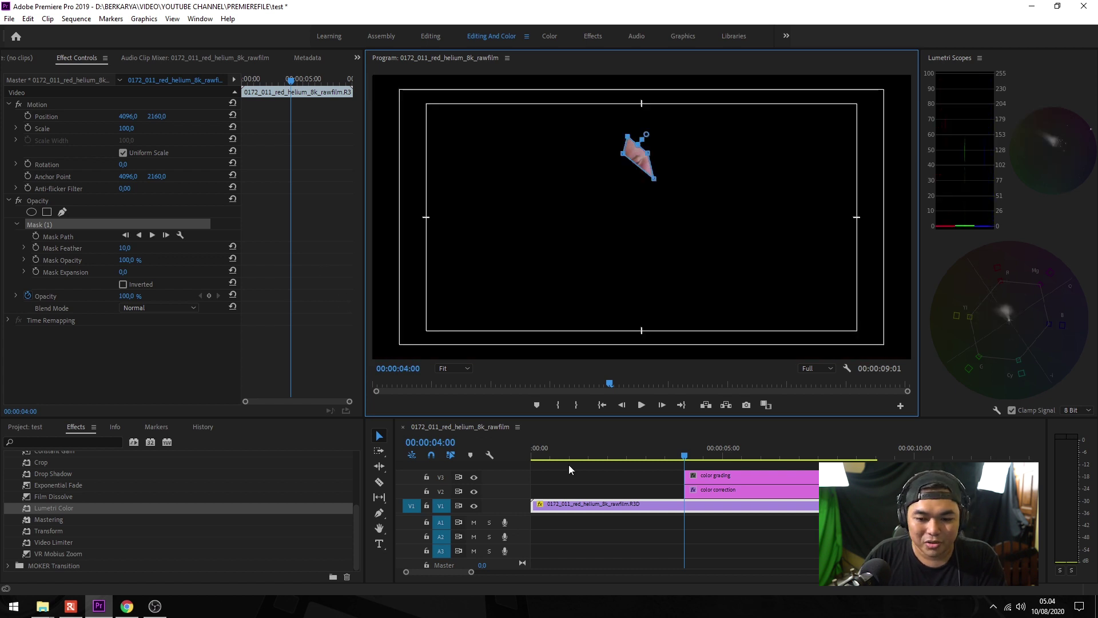
# - Check the masked skin in Lumetri Scopes with the color correction layer's saturation at 1, and restore the saturation to 100
pyautogui.click(727, 491)
pyautogui.scroll(-5, 328, 252)
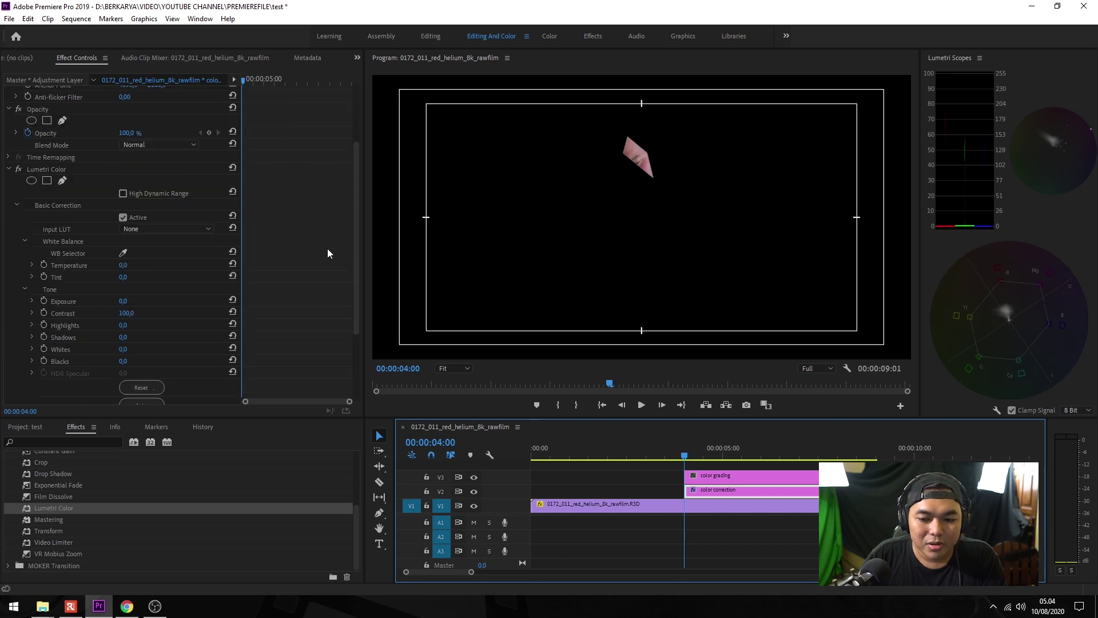
pyautogui.moveTo(123, 314); pyautogui.dragTo(978, 54)
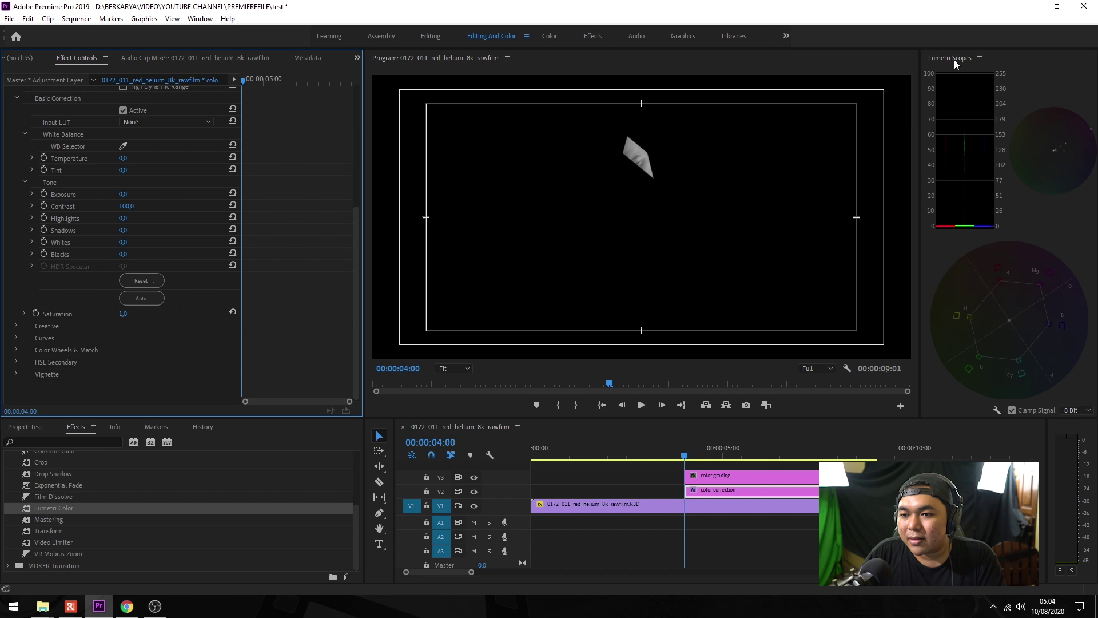
pyautogui.doubleClick(954, 60)
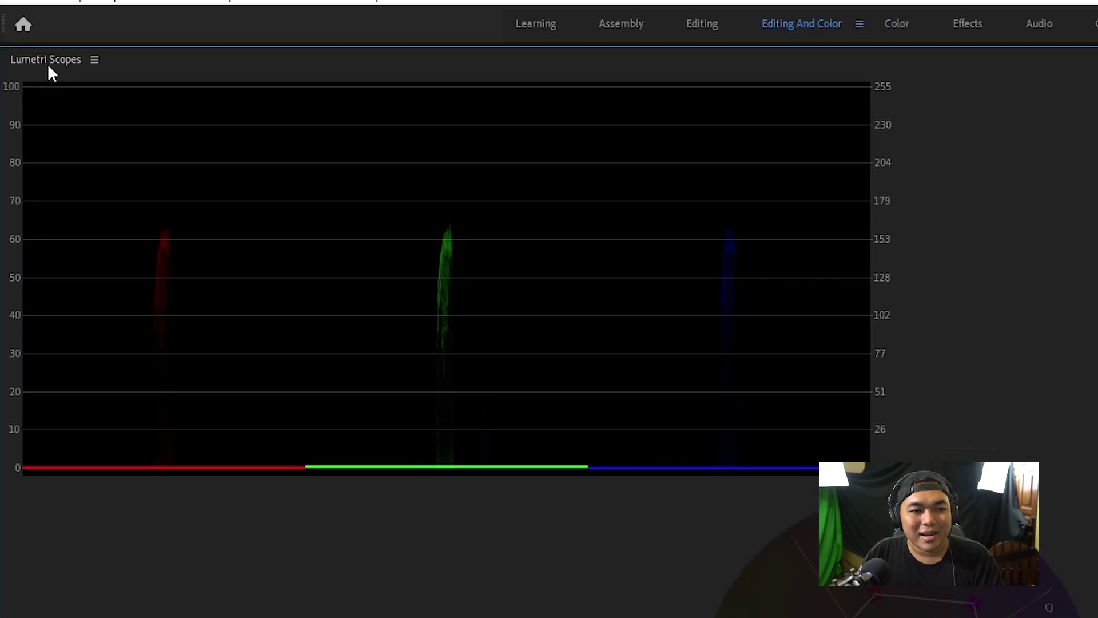
pyautogui.doubleClick(56, 62)
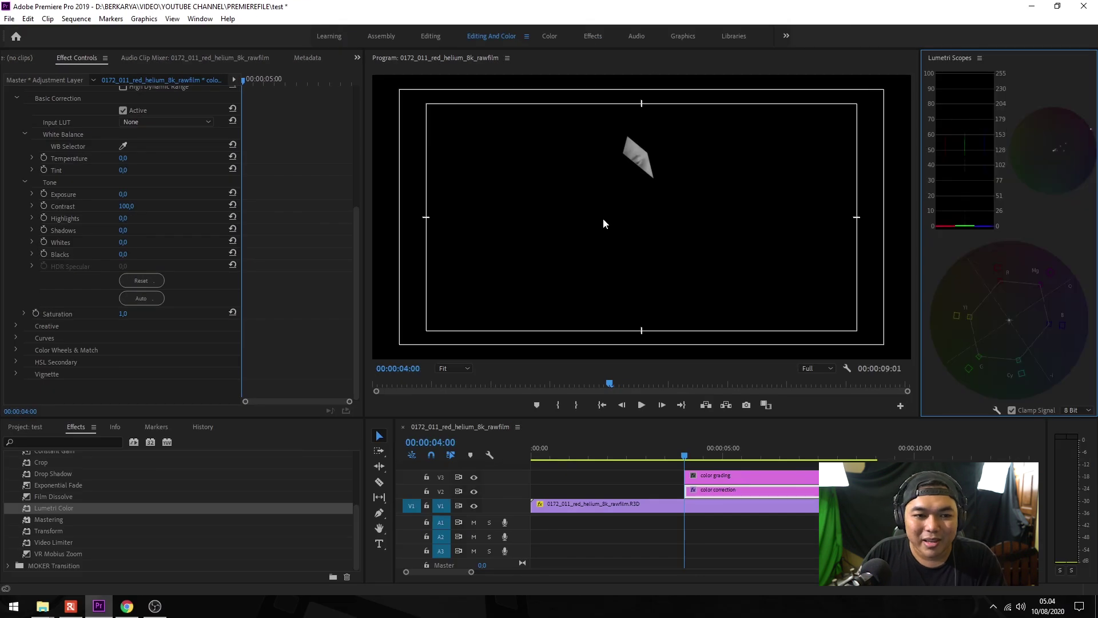
pyautogui.moveTo(123, 313); pyautogui.dragTo(224, 354)
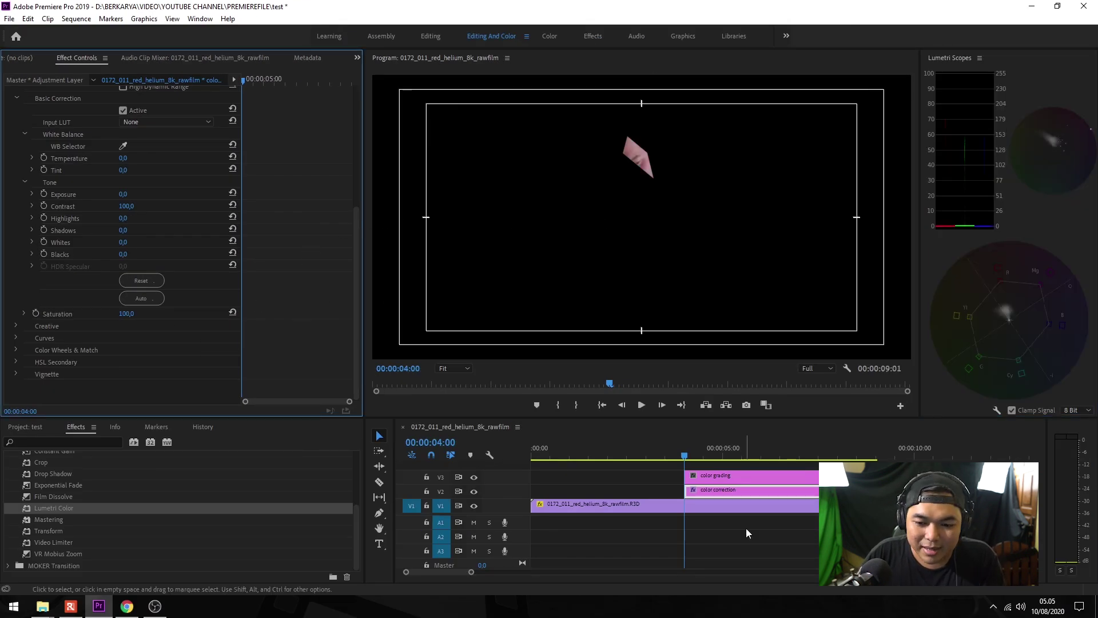
# - Disable the masked Opacity effect on the raw footage clip and reselect the color correction layer
pyautogui.click(743, 504)
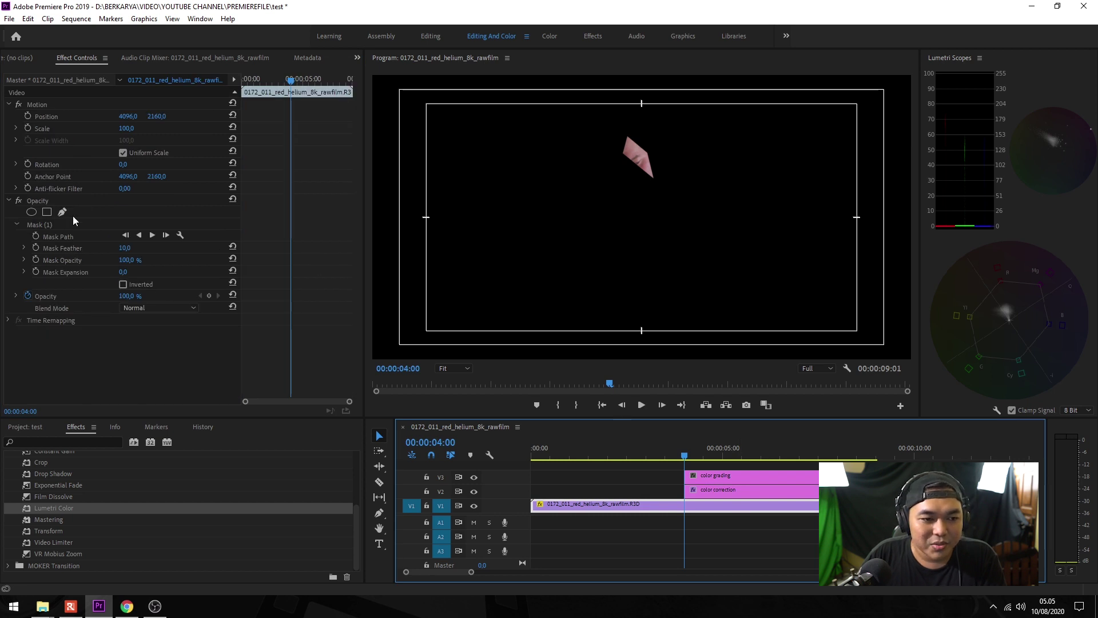
pyautogui.click(18, 201)
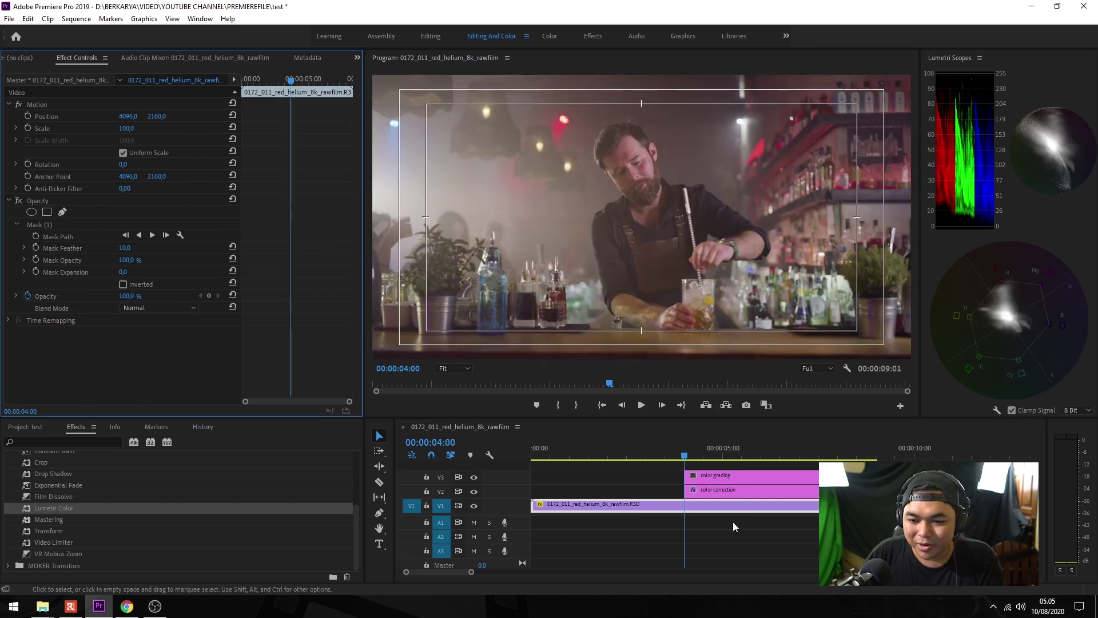
pyautogui.click(719, 489)
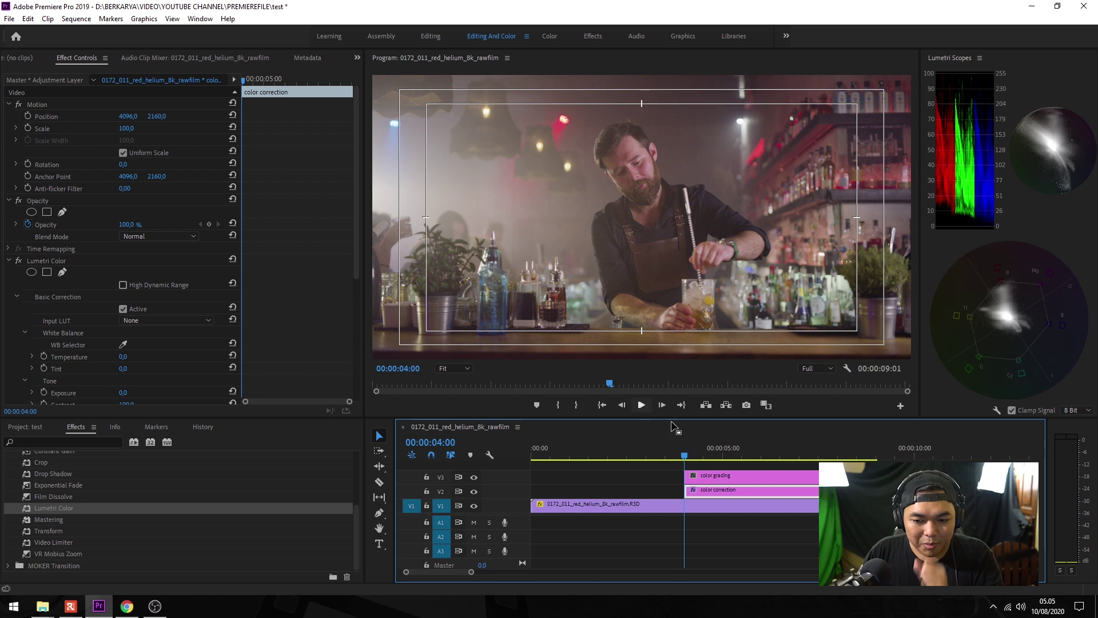
# - Apply Lumetri Color to the color grading adjustment layer and expand its Color Wheels & Match section
pyautogui.click(772, 476)
pyautogui.moveTo(61, 507); pyautogui.dragTo(311, 266)
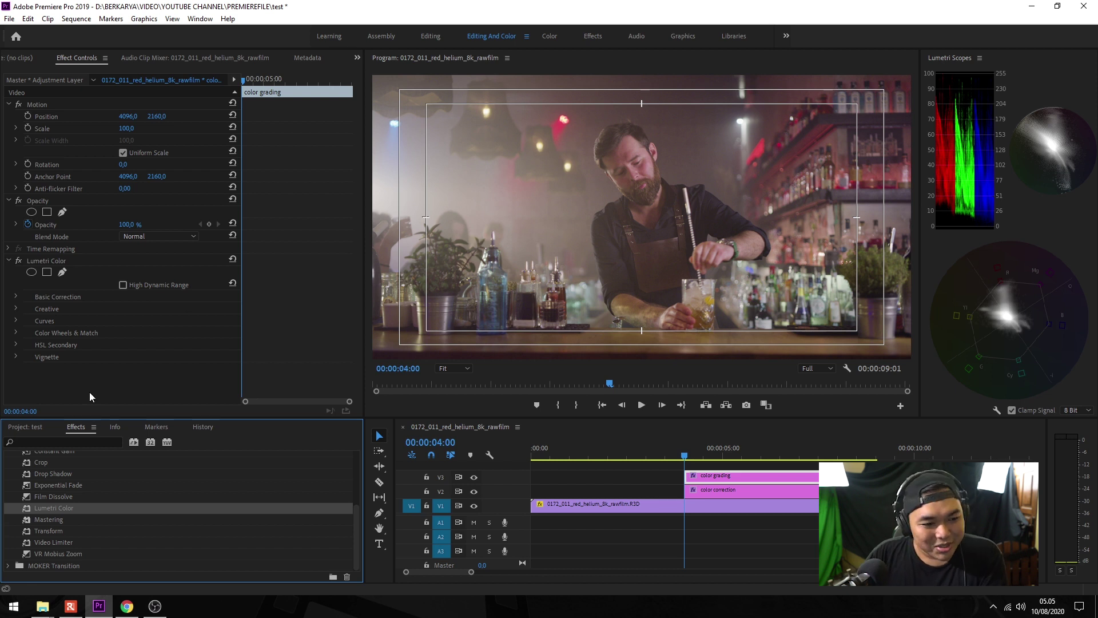
pyautogui.click(16, 333)
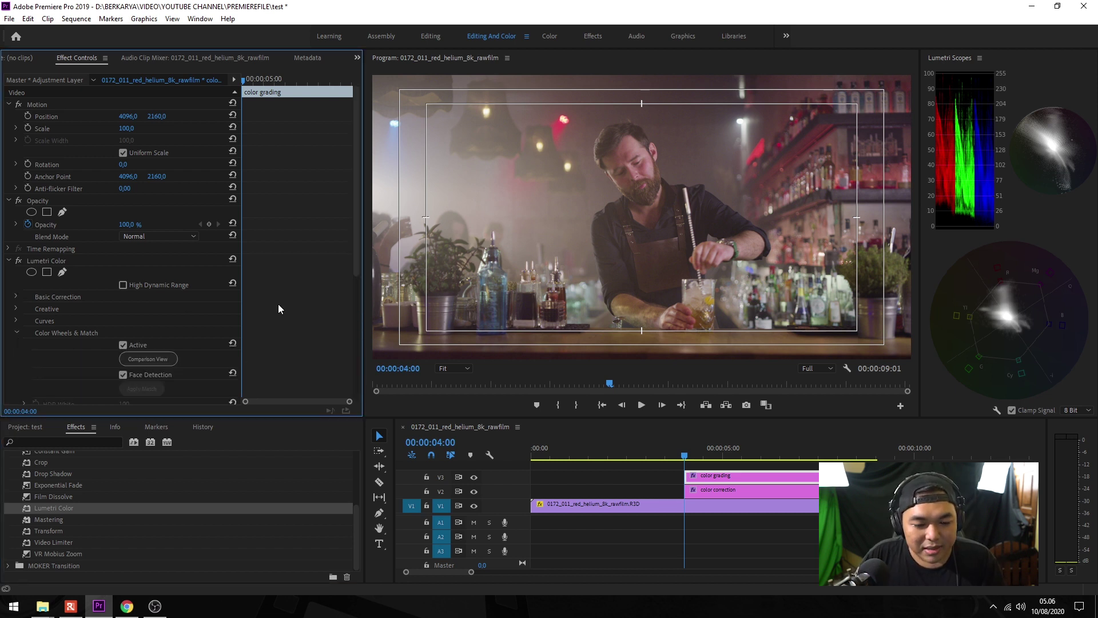
pyautogui.scroll(-3, 278, 304)
pyautogui.scroll(-3, 296, 297)
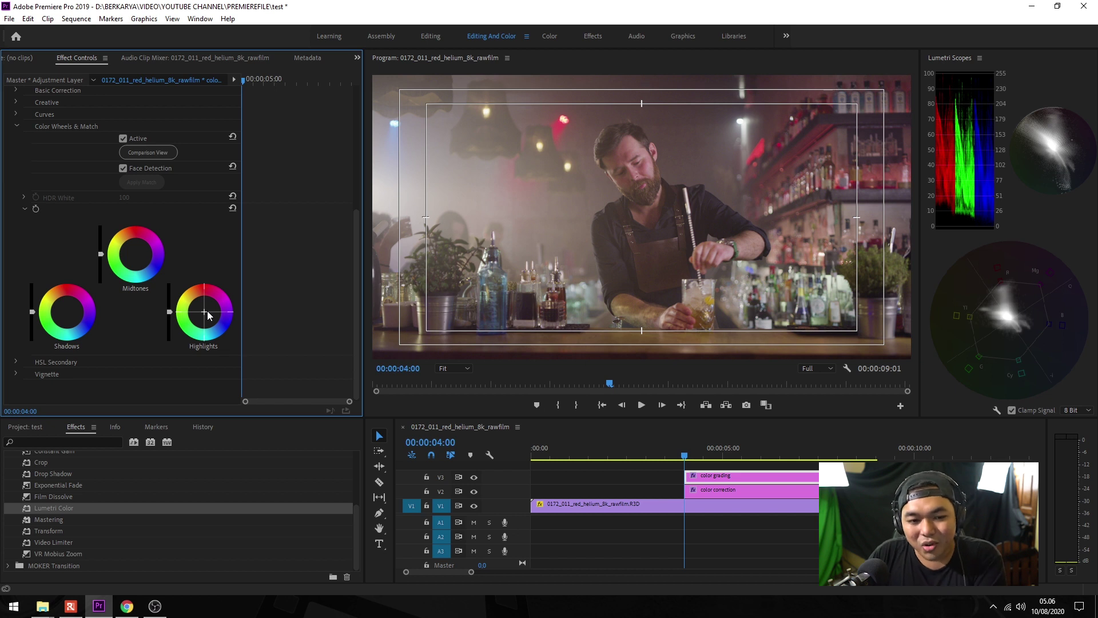
# - Tint the Highlights color wheel toward orange-red, check the frame full screen, and settle on a subtle tint
pyautogui.moveTo(205, 313); pyautogui.dragTo(188, 290)
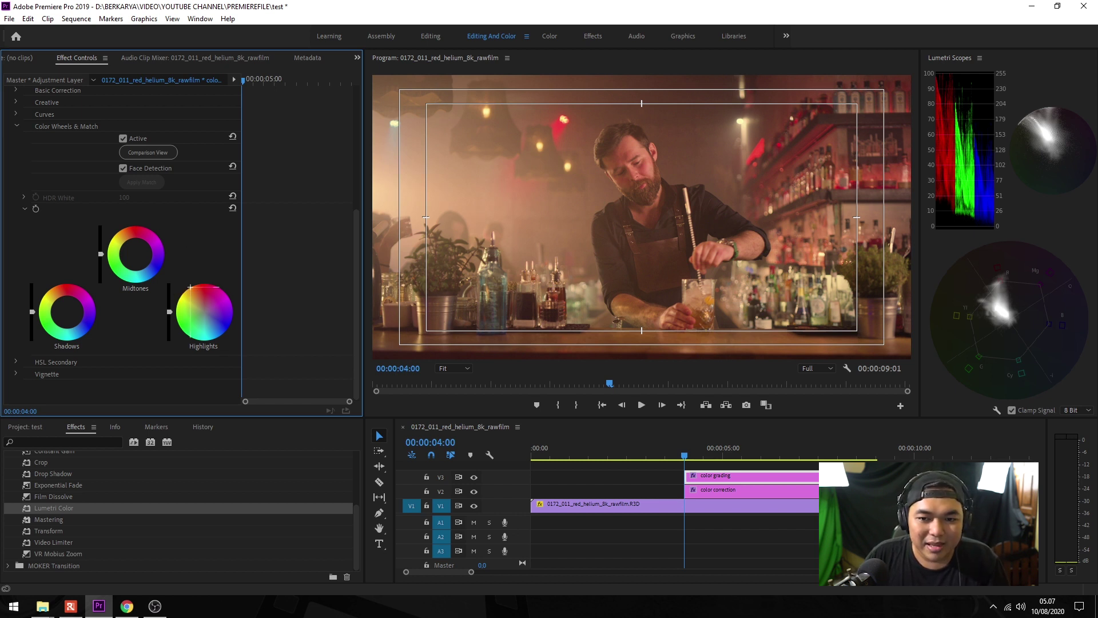
pyautogui.click(587, 79)
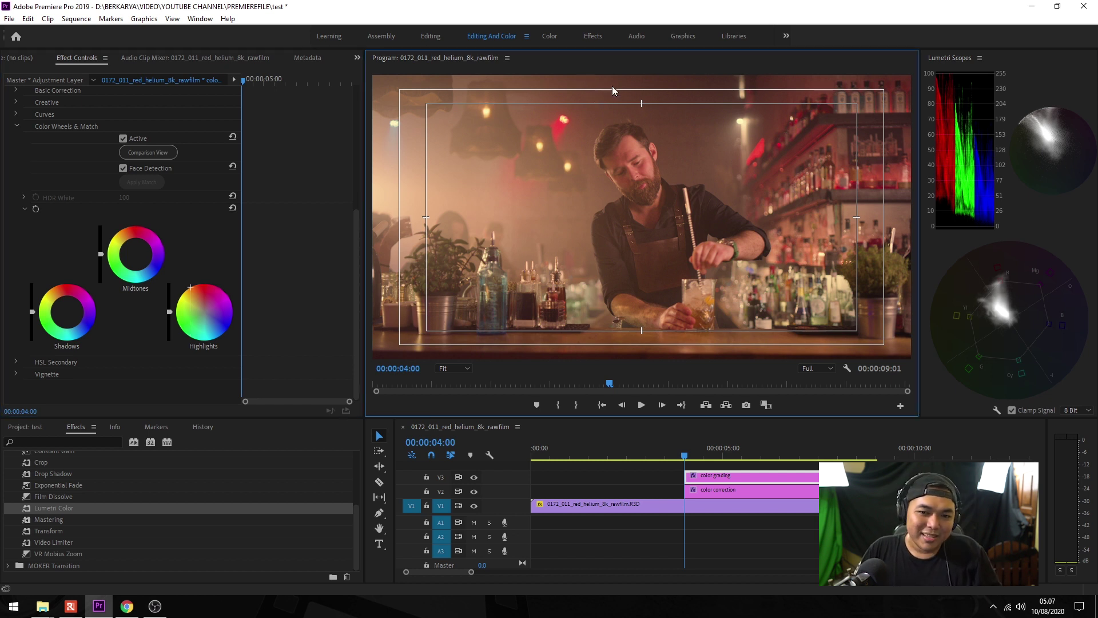
pyautogui.hotkey('ctrl', '`')
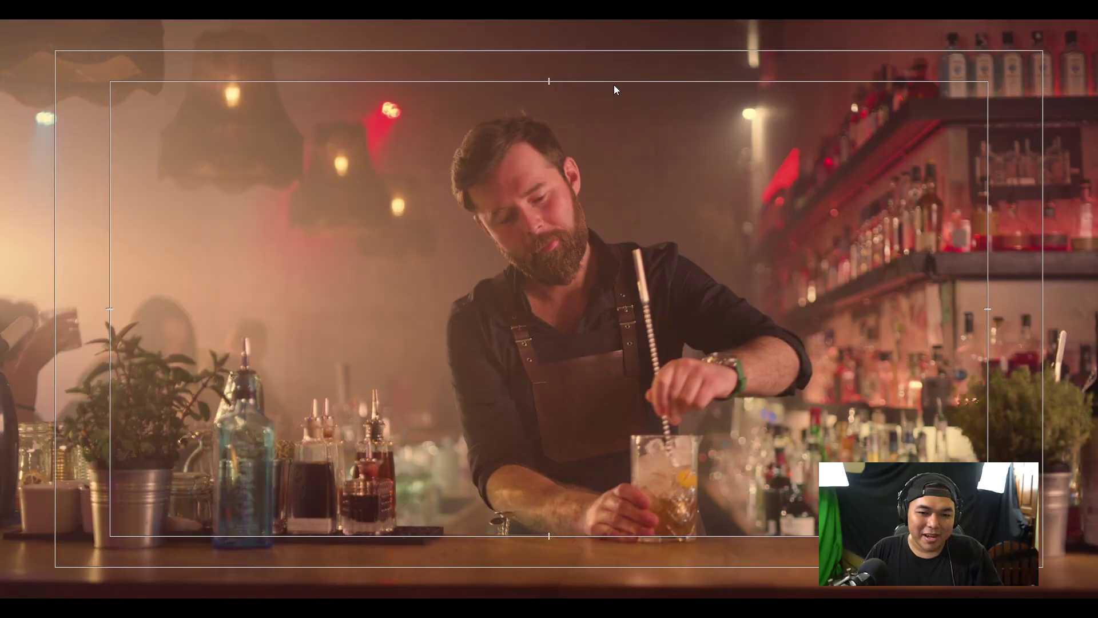
pyautogui.hotkey('ctrl', '`')
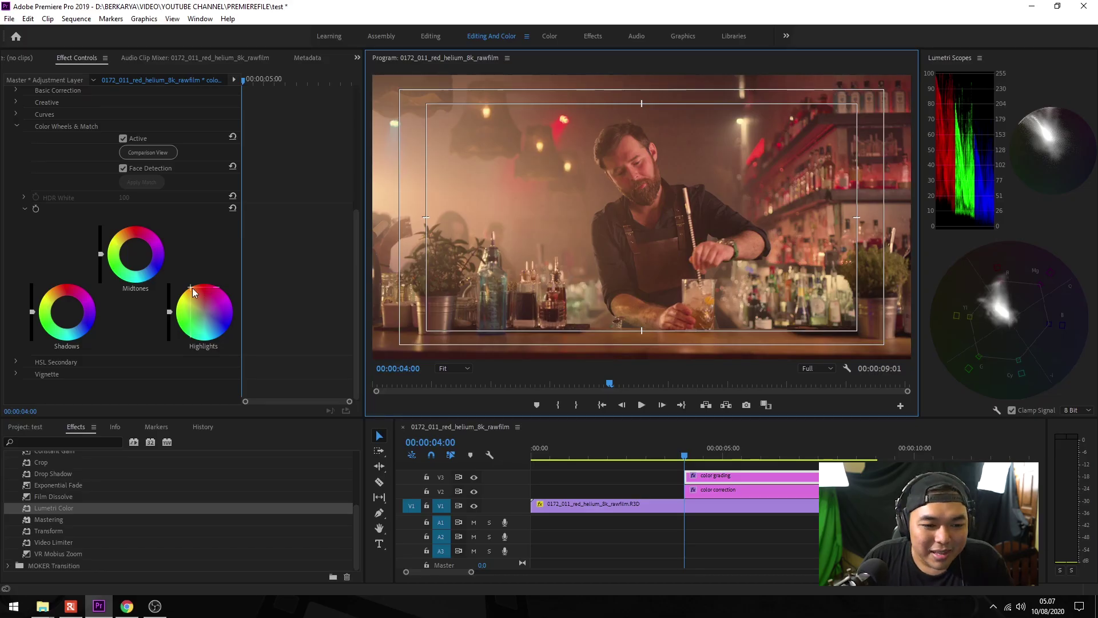
pyautogui.moveTo(191, 287)
pyautogui.mouseDown()
pyautogui.moveTo(206, 318)
pyautogui.moveTo(200, 300)
pyautogui.mouseUp()
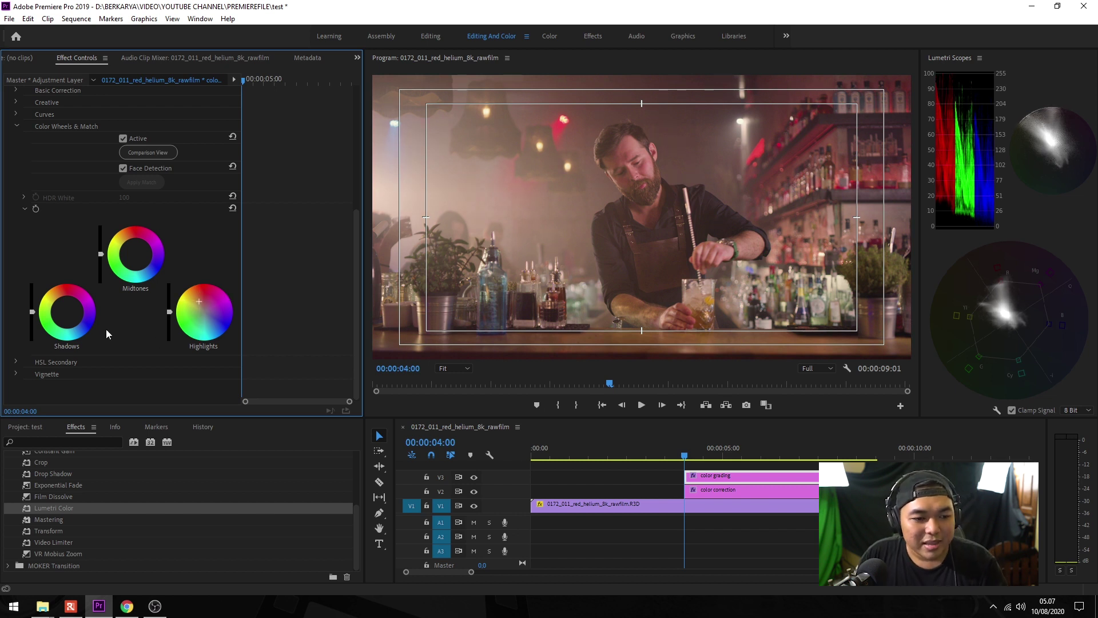
# - Push the Shadows color wheel strongly toward green
pyautogui.click(67, 316)
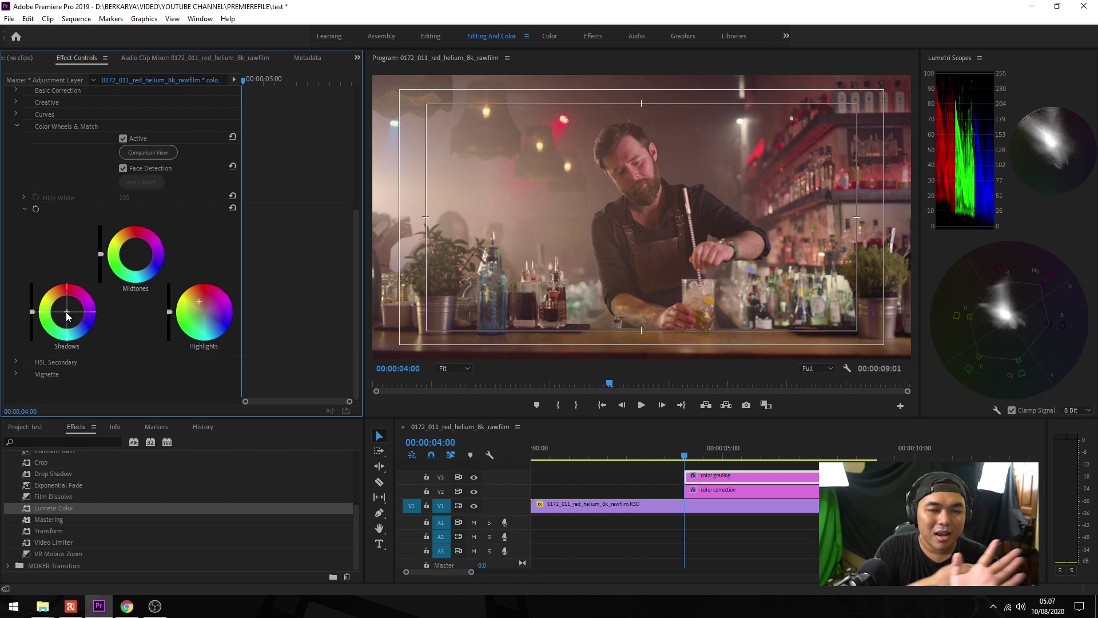
pyautogui.moveTo(67, 315); pyautogui.dragTo(46, 330)
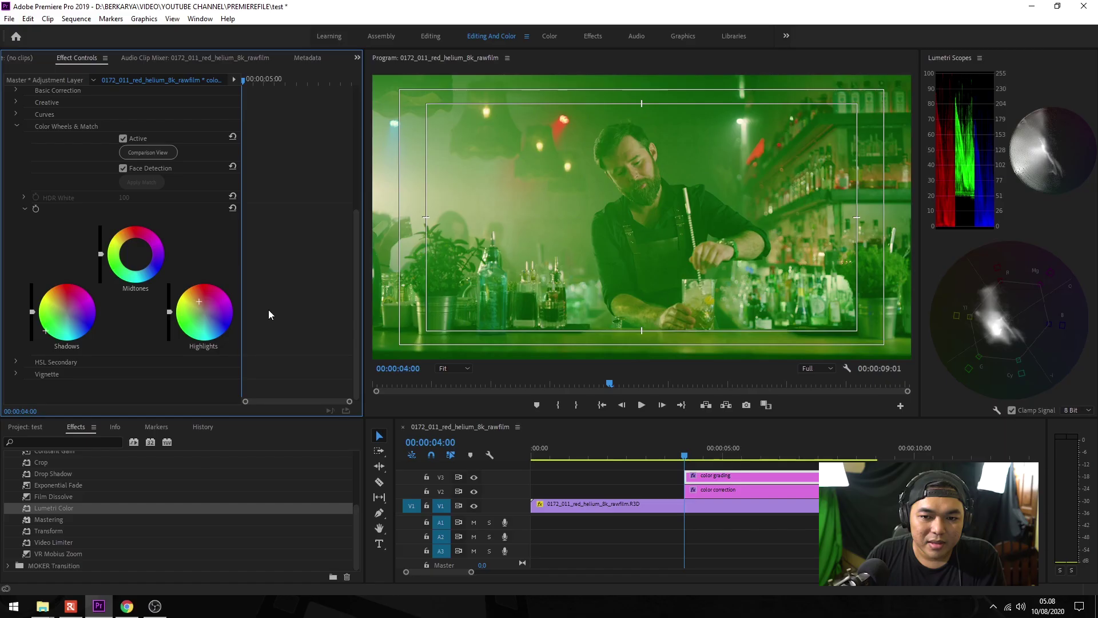
pyautogui.moveTo(45, 331); pyautogui.dragTo(46, 331)
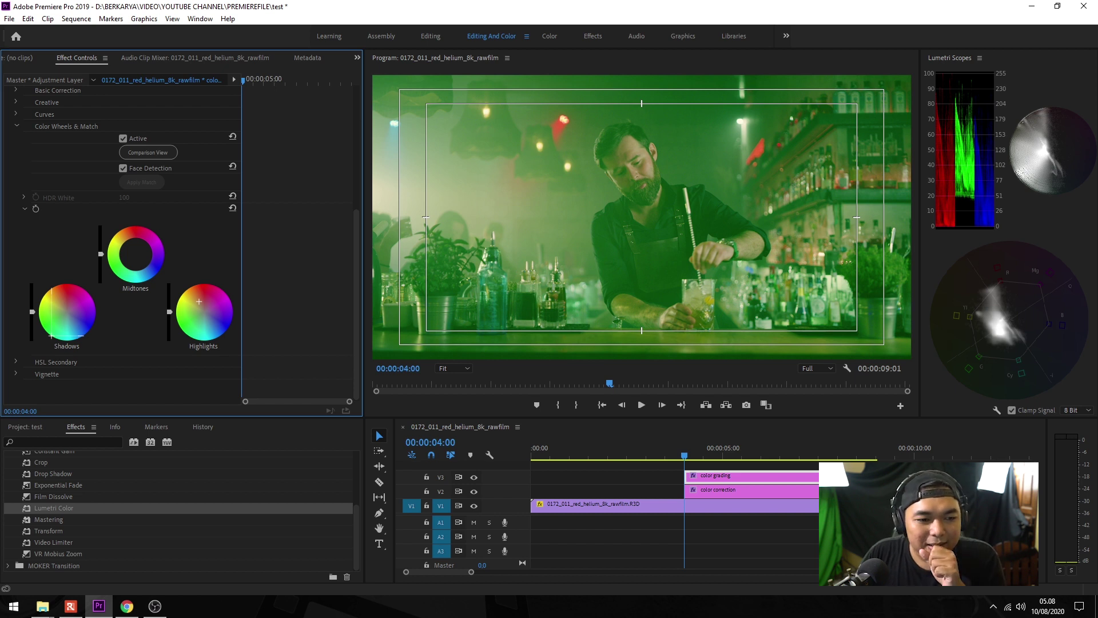
# - Switch to Chrome and search Google Images for "turquoise blue" as a color reference
pyautogui.click(127, 606)
pyautogui.click(155, 9)
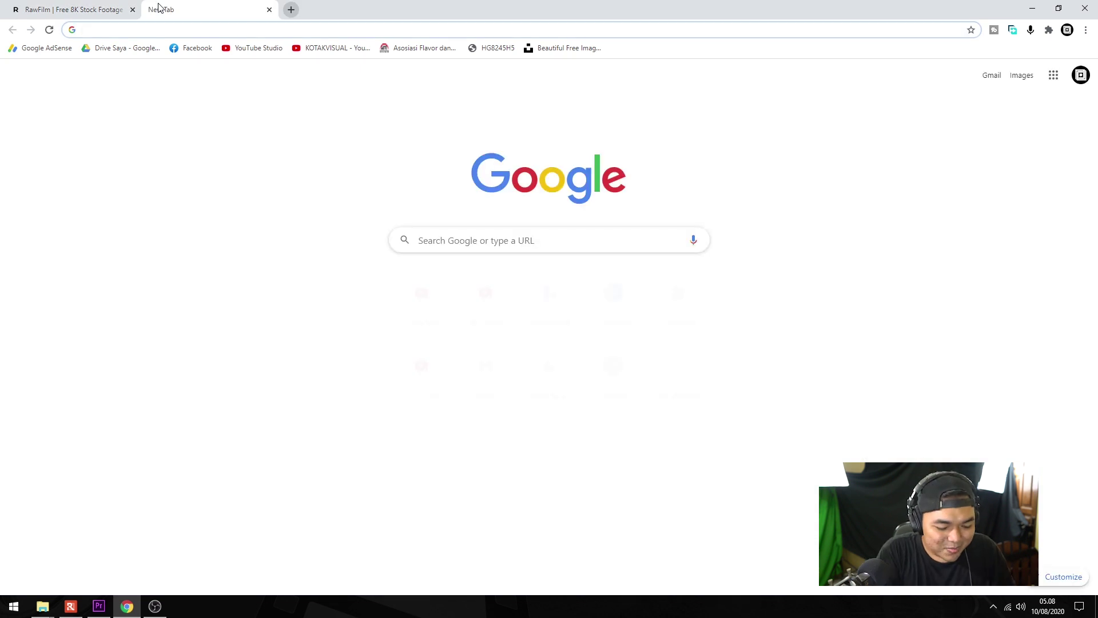
pyautogui.write('turqu')
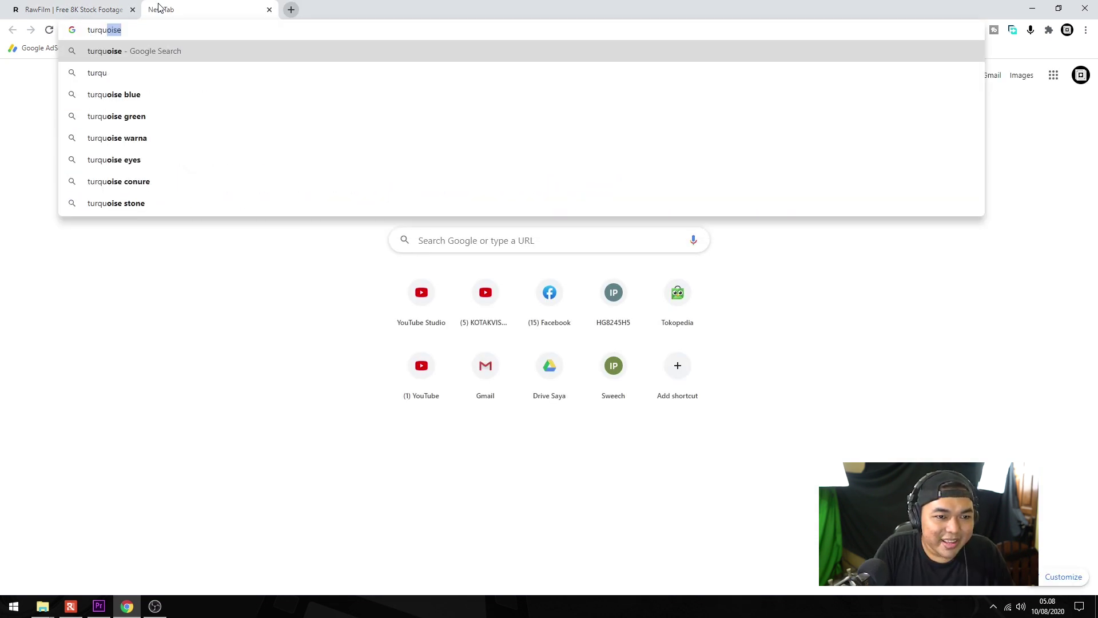
pyautogui.press('Down')
pyautogui.press('Return')
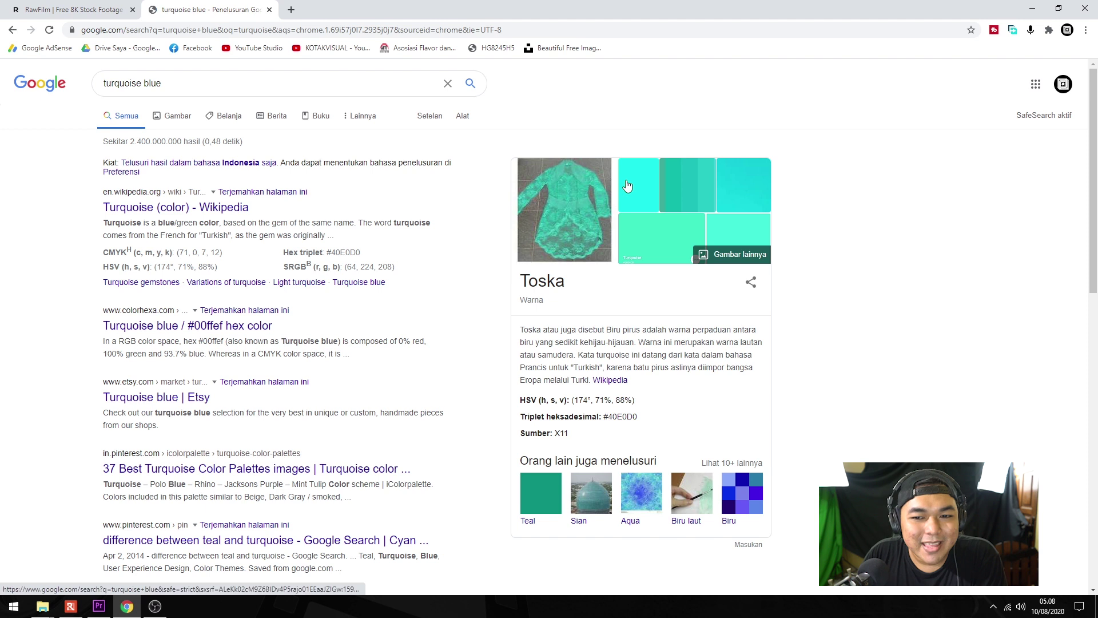
pyautogui.click(175, 116)
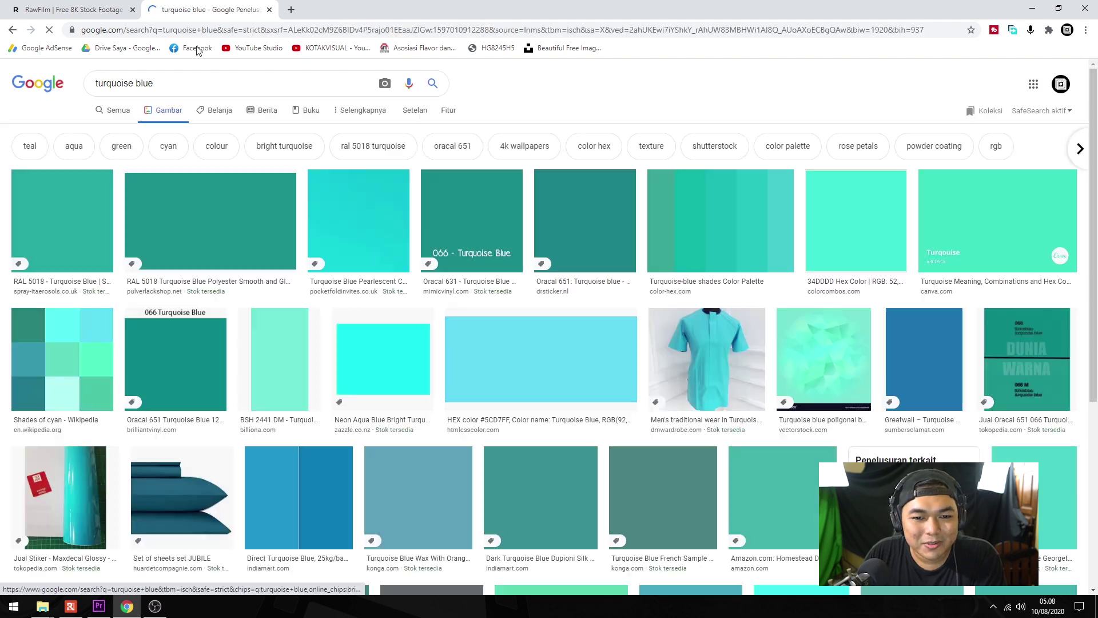
# - Return to Premiere Pro and ease the Shadows color wheel back to a slight green-teal tint
pyautogui.click(1035, 7)
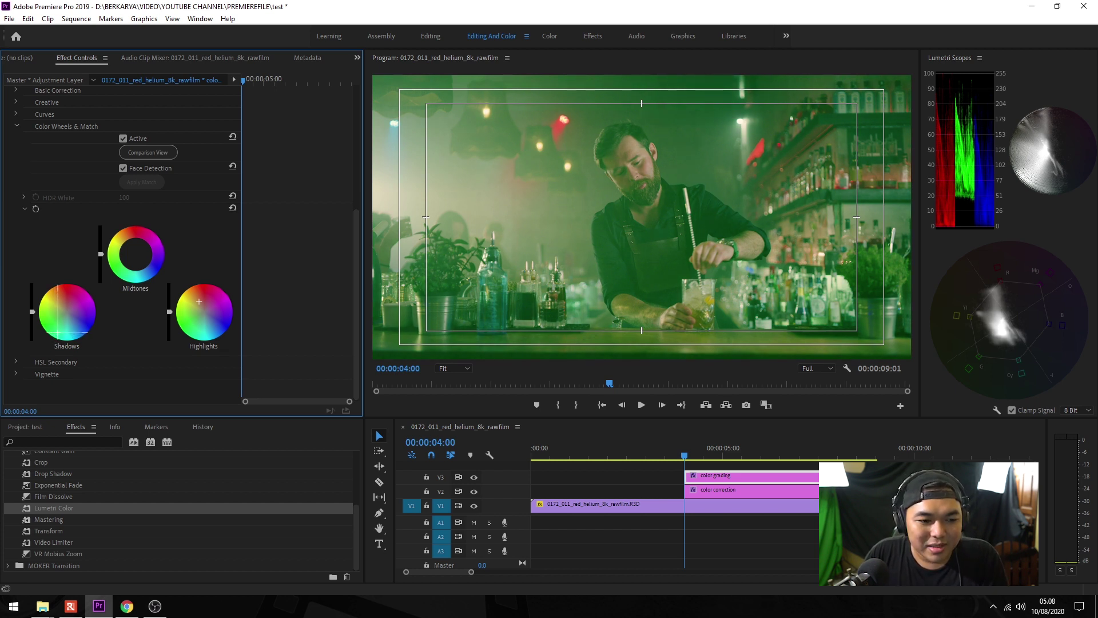
pyautogui.moveTo(59, 330)
pyautogui.mouseDown()
pyautogui.moveTo(72, 309)
pyautogui.moveTo(65, 335)
pyautogui.moveTo(64, 325)
pyautogui.mouseUp()
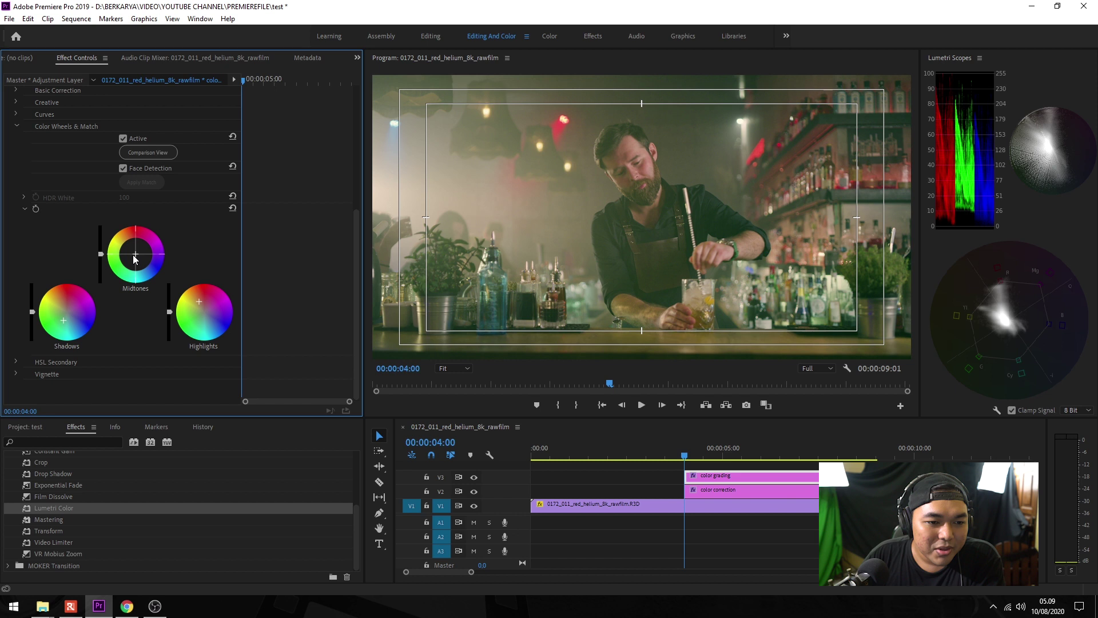
# - Shift the Midtones color wheel slightly toward orange and check the graded frame full screen
pyautogui.moveTo(134, 256)
pyautogui.mouseDown()
pyautogui.moveTo(137, 233)
pyautogui.moveTo(121, 229)
pyautogui.mouseUp()
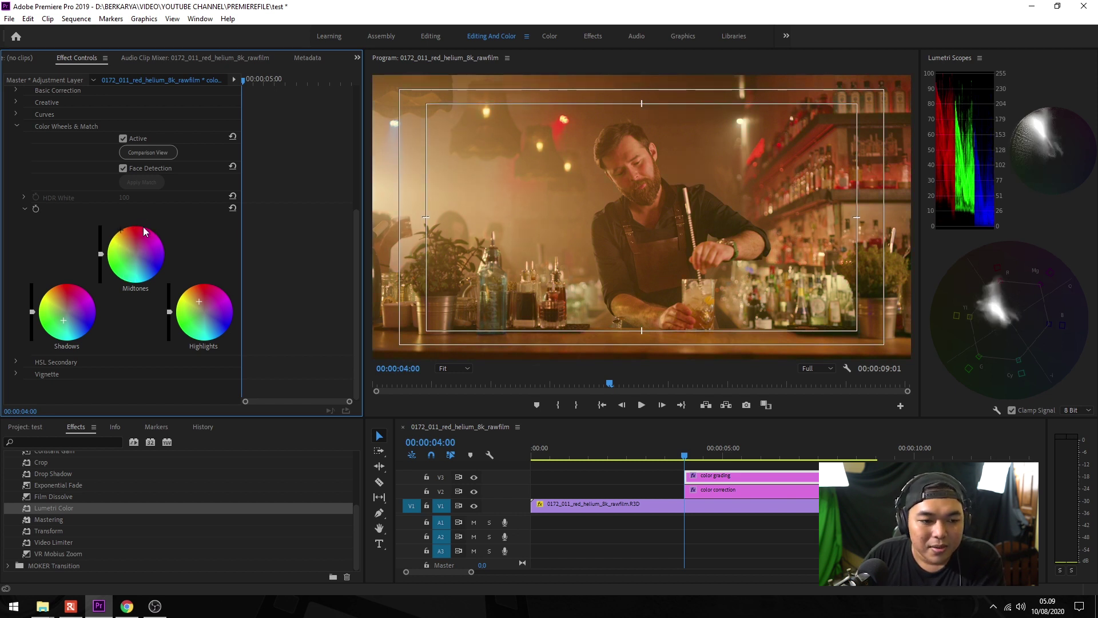
pyautogui.moveTo(118, 228); pyautogui.dragTo(114, 228)
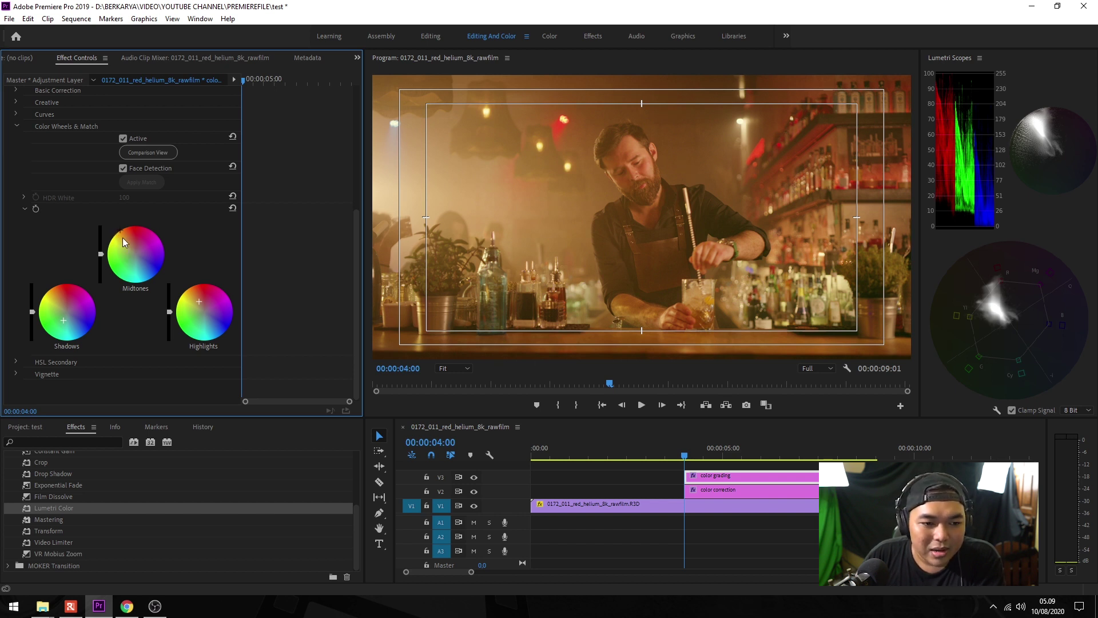
pyautogui.moveTo(120, 231); pyautogui.dragTo(125, 232)
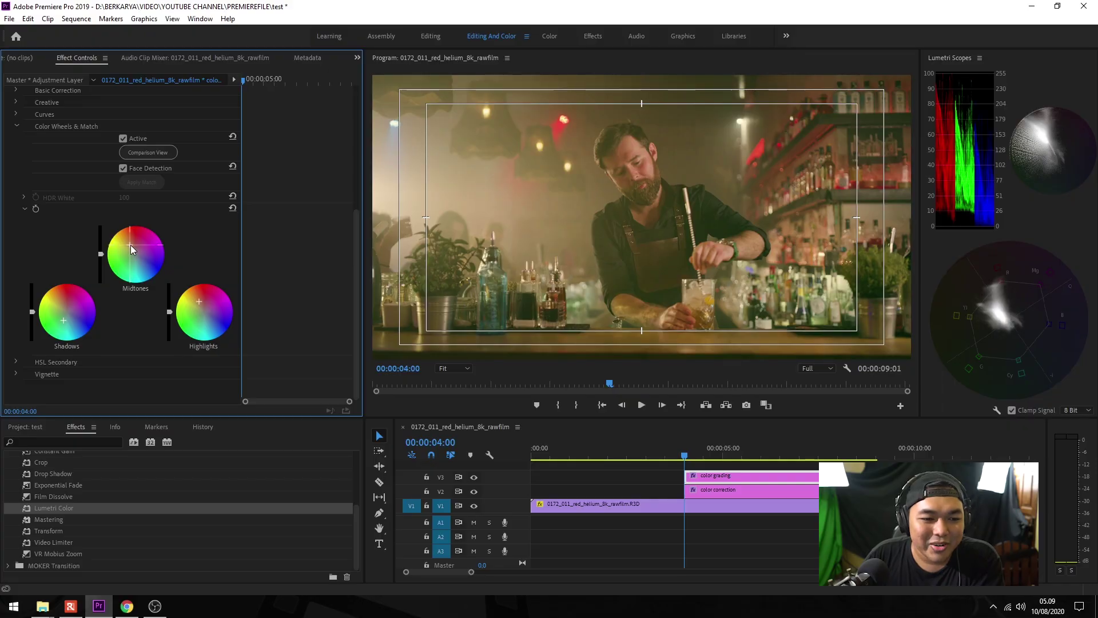
pyautogui.moveTo(131, 245); pyautogui.dragTo(132, 247)
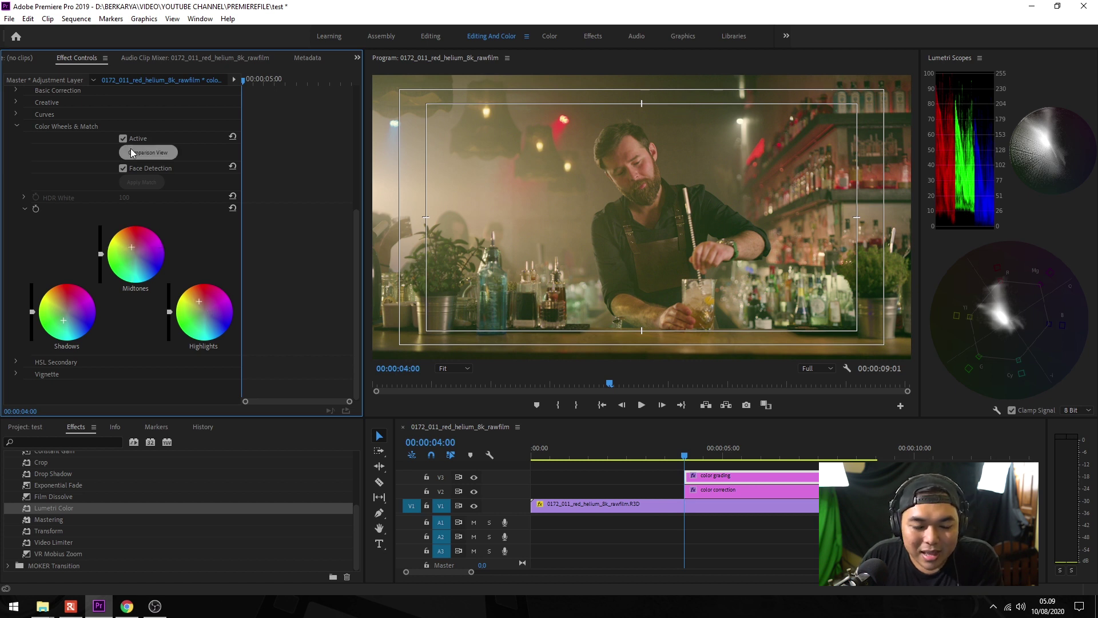
pyautogui.click(561, 67)
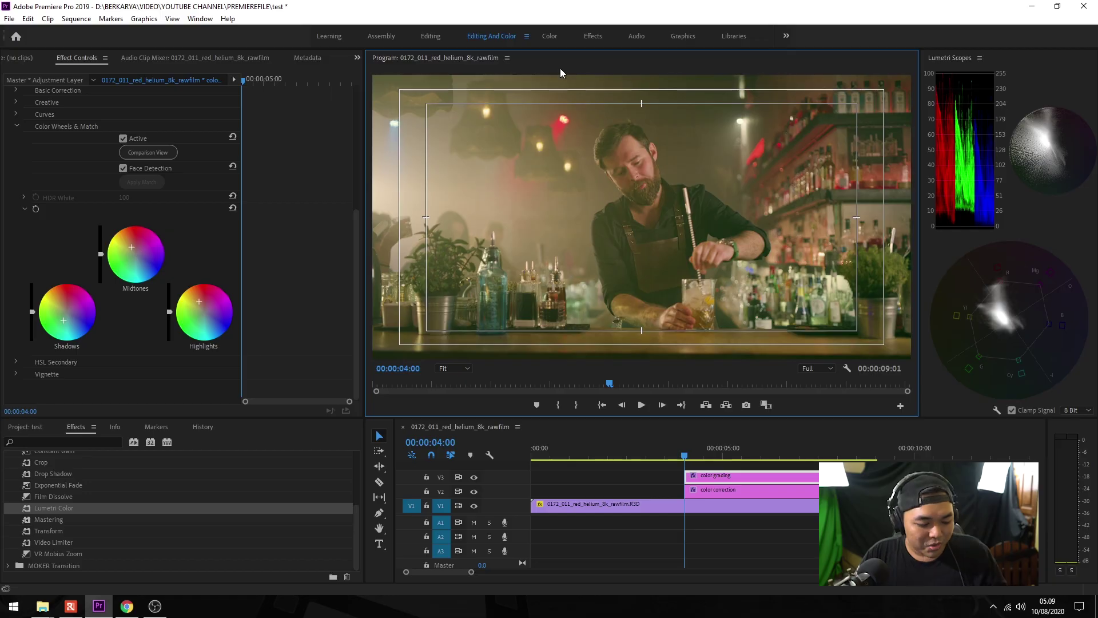
pyautogui.hotkey('ctrl', '`')
pyautogui.hotkey('ctrl', '`')
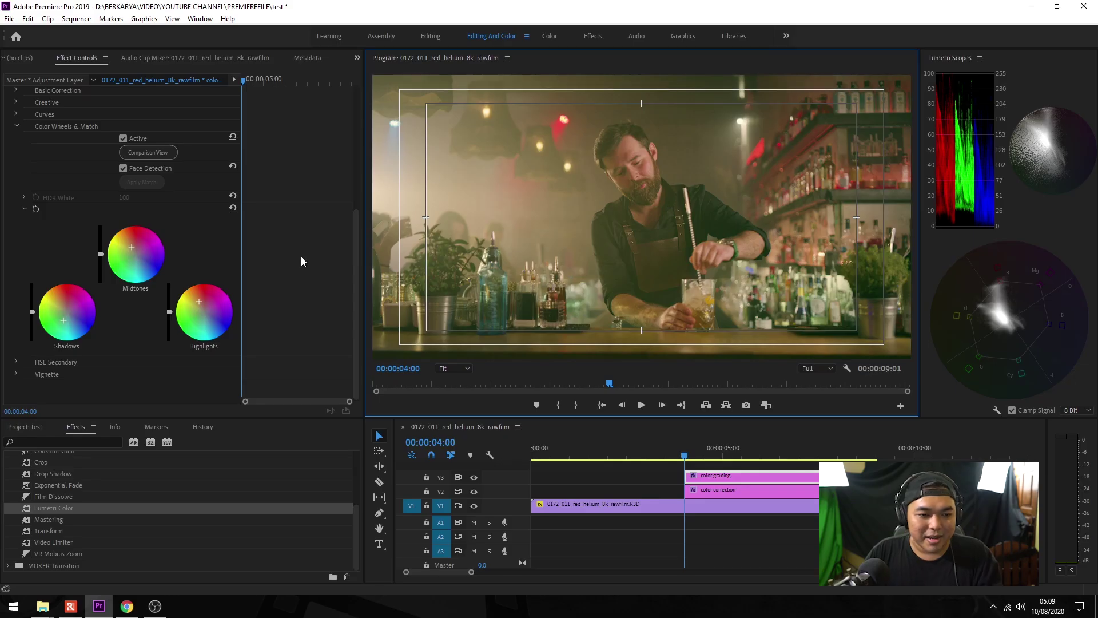
# - Fine-tune the Shadows, Highlights and Midtones color wheels with slight nudges for the teal-orange look and check the frame full screen
pyautogui.moveTo(63, 322); pyautogui.dragTo(63, 318)
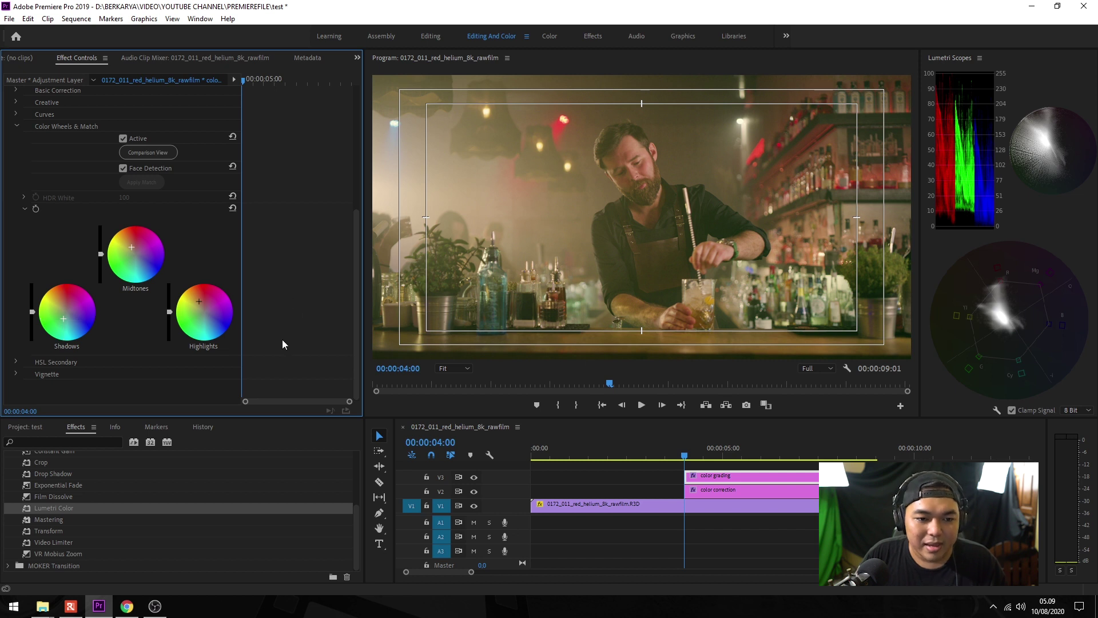
pyautogui.moveTo(199, 302); pyautogui.dragTo(198, 298)
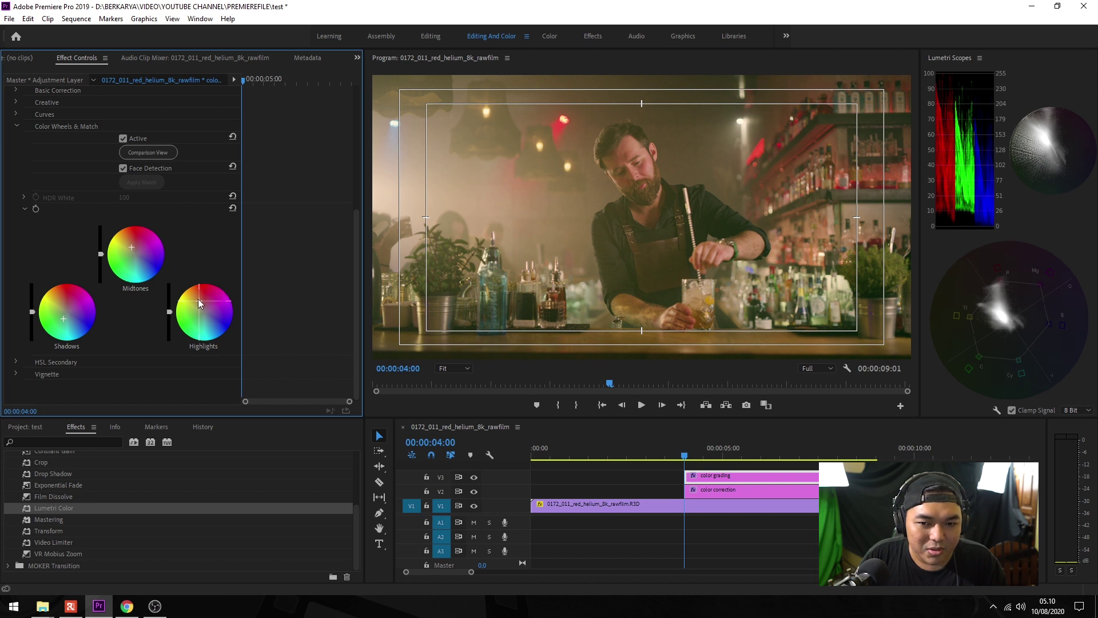
pyautogui.moveTo(132, 247); pyautogui.dragTo(132, 247)
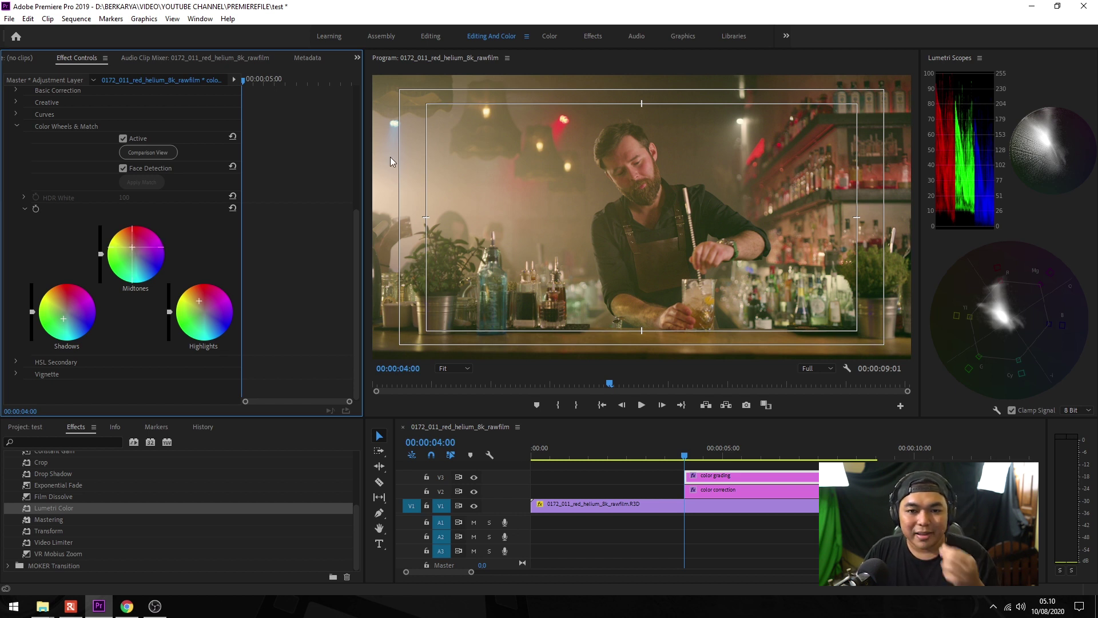
pyautogui.click(534, 62)
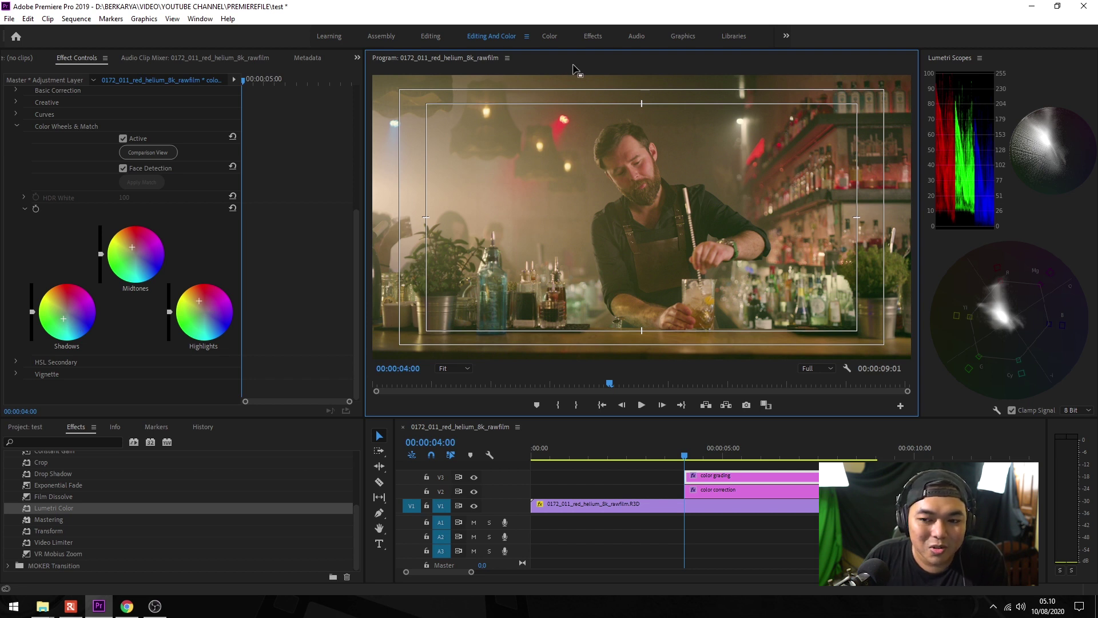
pyautogui.hotkey('ctrl', '`')
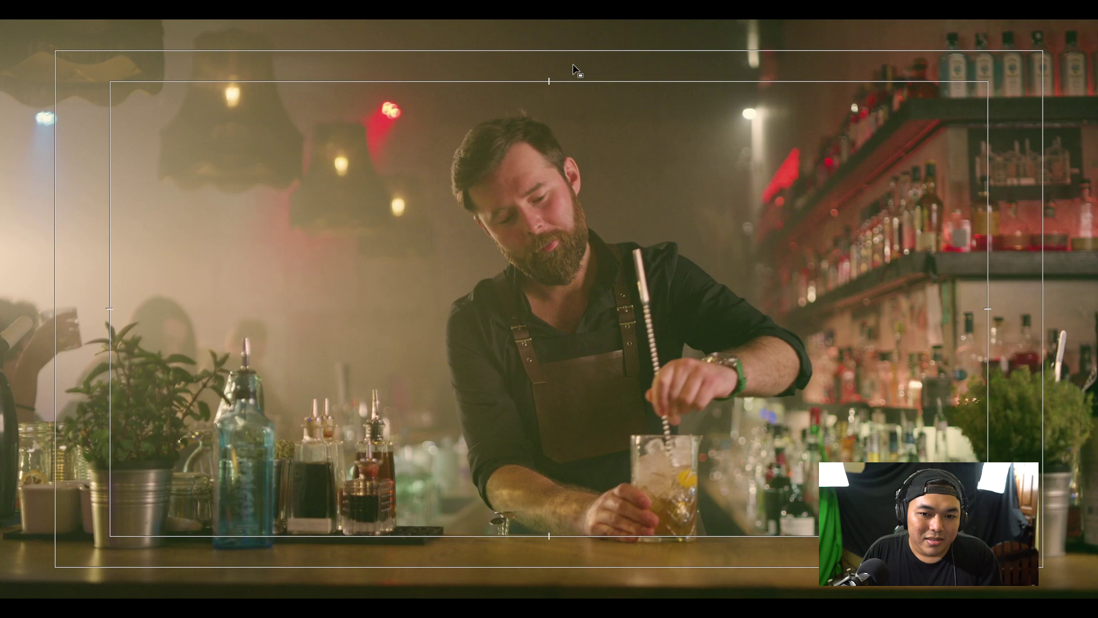
pyautogui.hotkey('ctrl', '`')
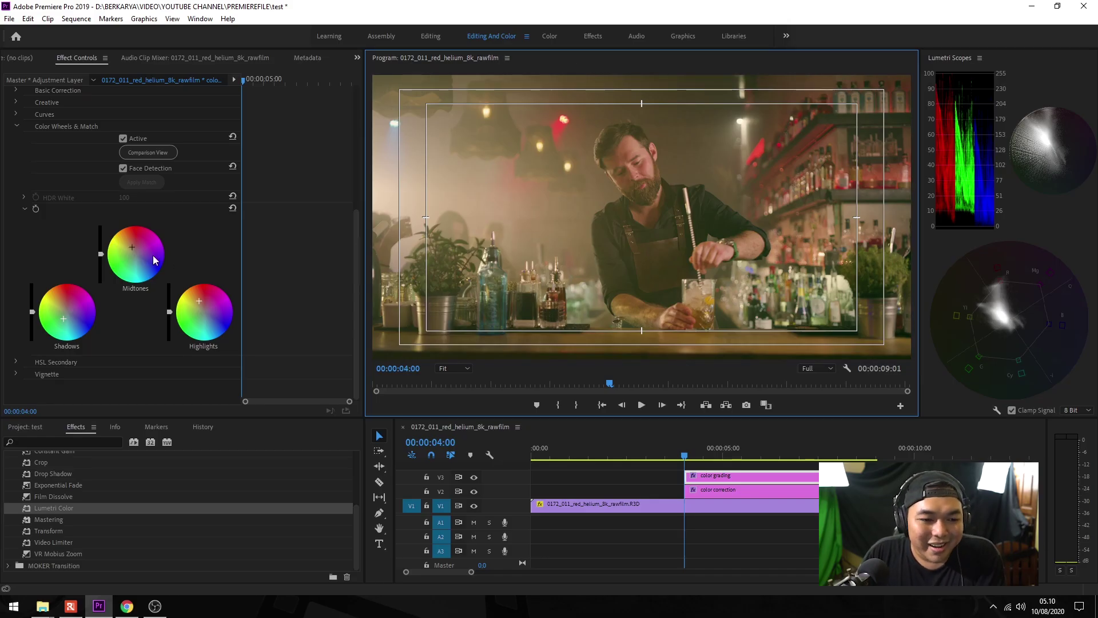
# - Touch up the slight green-teal tint on the Shadows color wheel and review the graded frame full screen
pyautogui.click(69, 316)
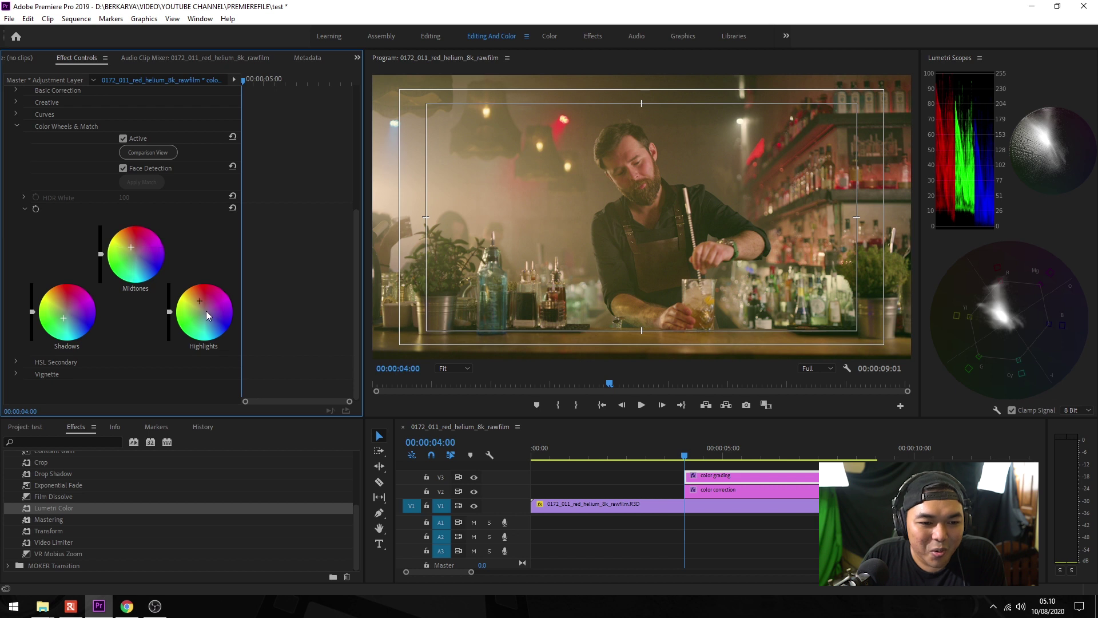
pyautogui.click(575, 84)
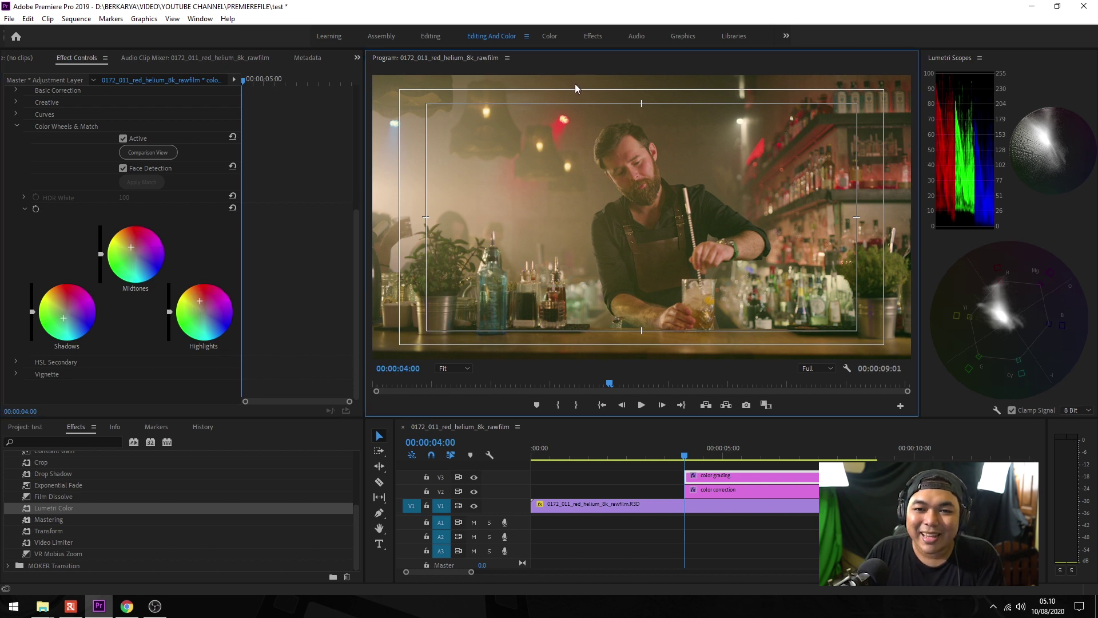
pyautogui.hotkey('ctrl', '`')
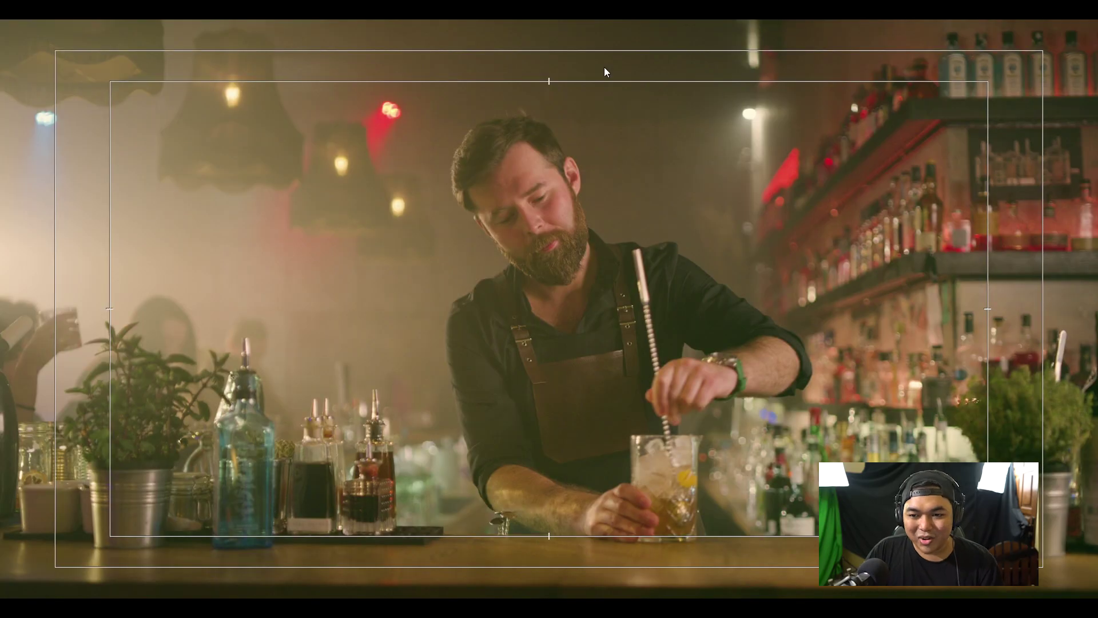
pyautogui.hotkey('ctrl', '`')
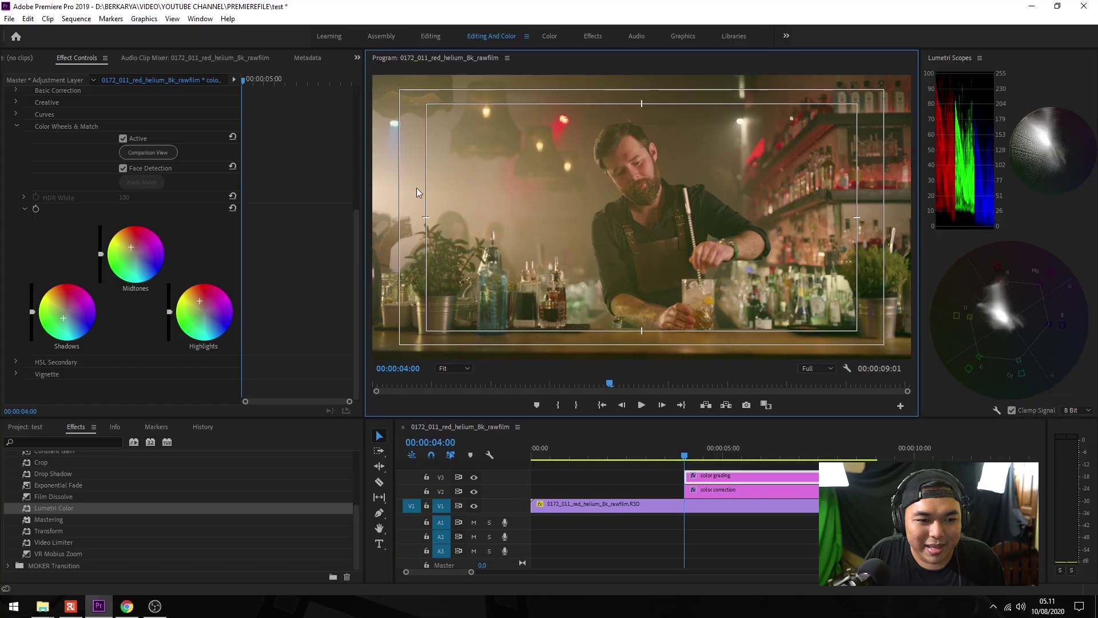
# - Refine the slight orange tint of the Midtones and Highlights color wheels
pyautogui.click(132, 248)
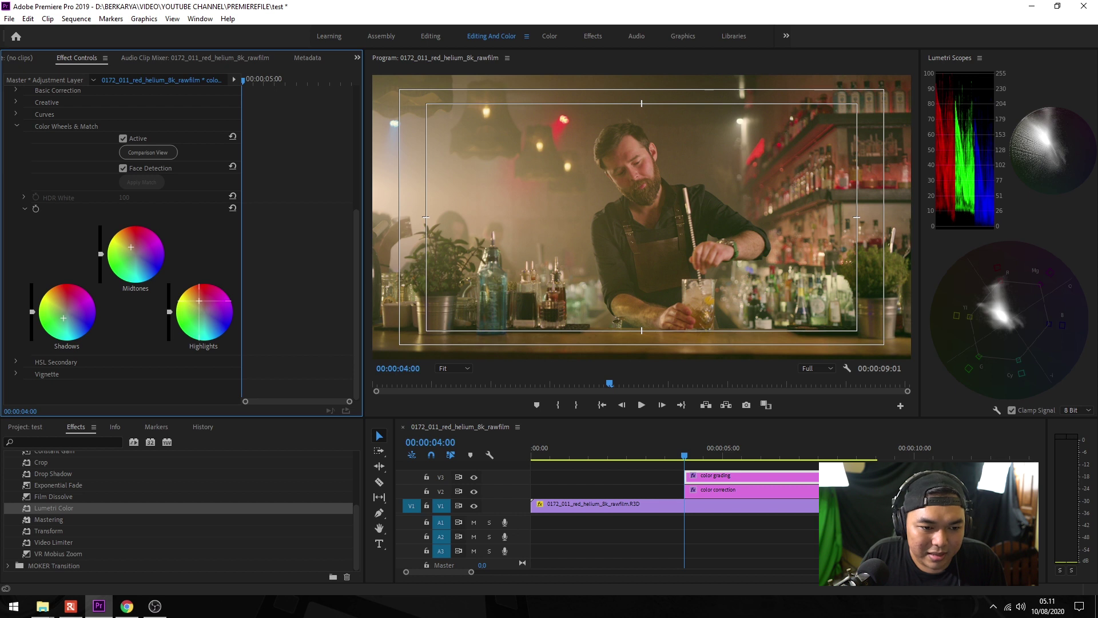
pyautogui.scroll(2, 293, 211)
pyautogui.scroll(-2, 300, 216)
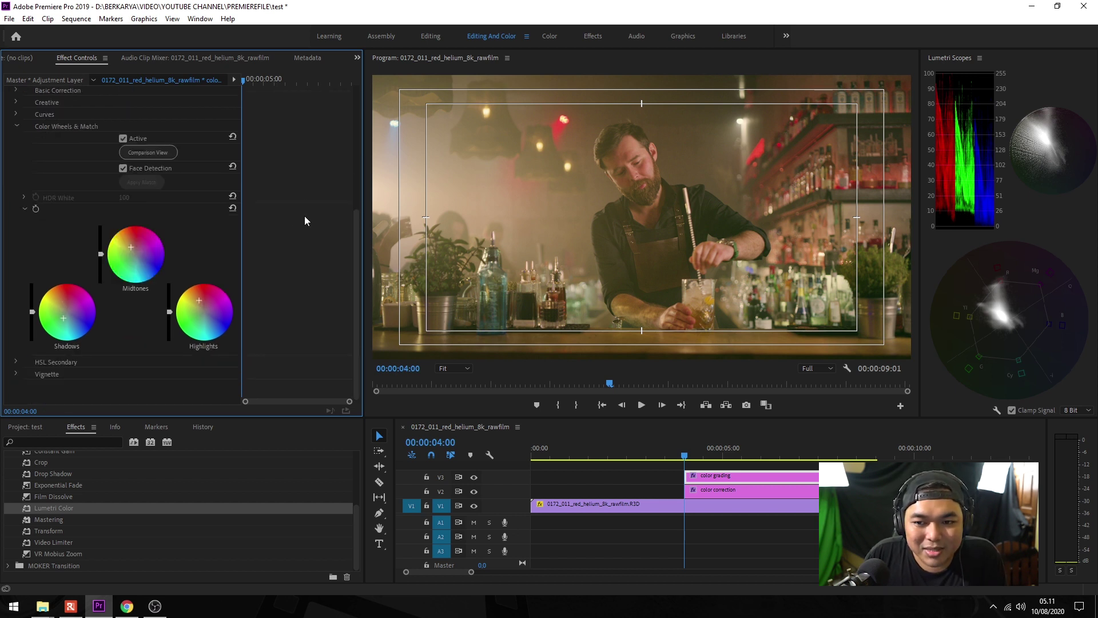
# - View the graded frame full screen, return to the editing layout and move the playhead to 00:00:04:12
pyautogui.click(579, 70)
pyautogui.hotkey('ctrl', '`')
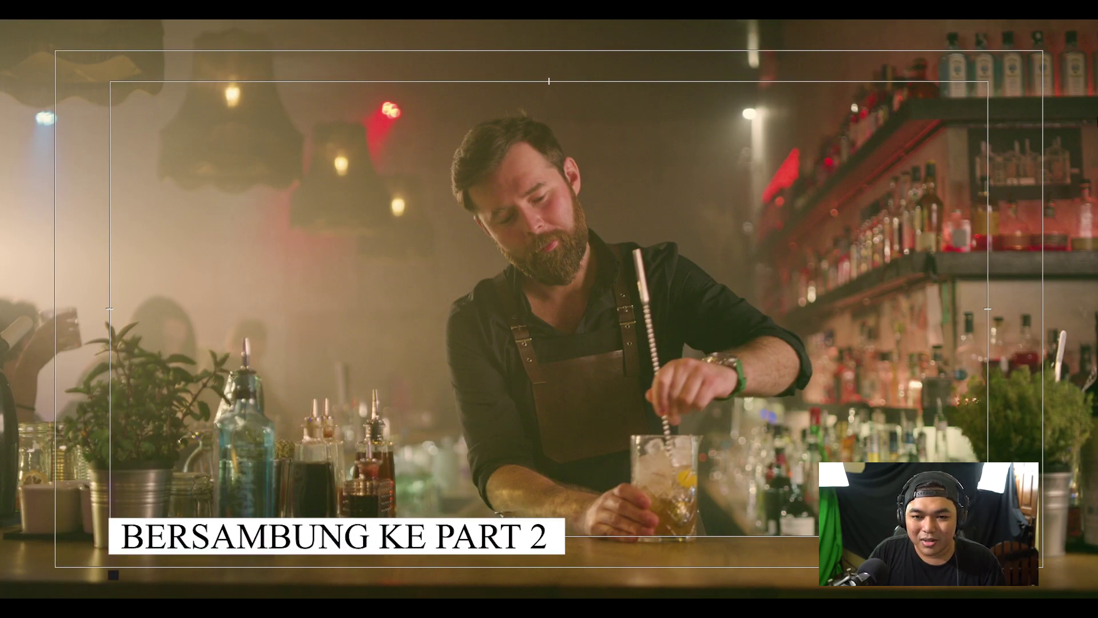
pyautogui.hotkey('ctrl', '`')
pyautogui.moveTo(683, 459); pyautogui.dragTo(703, 453)
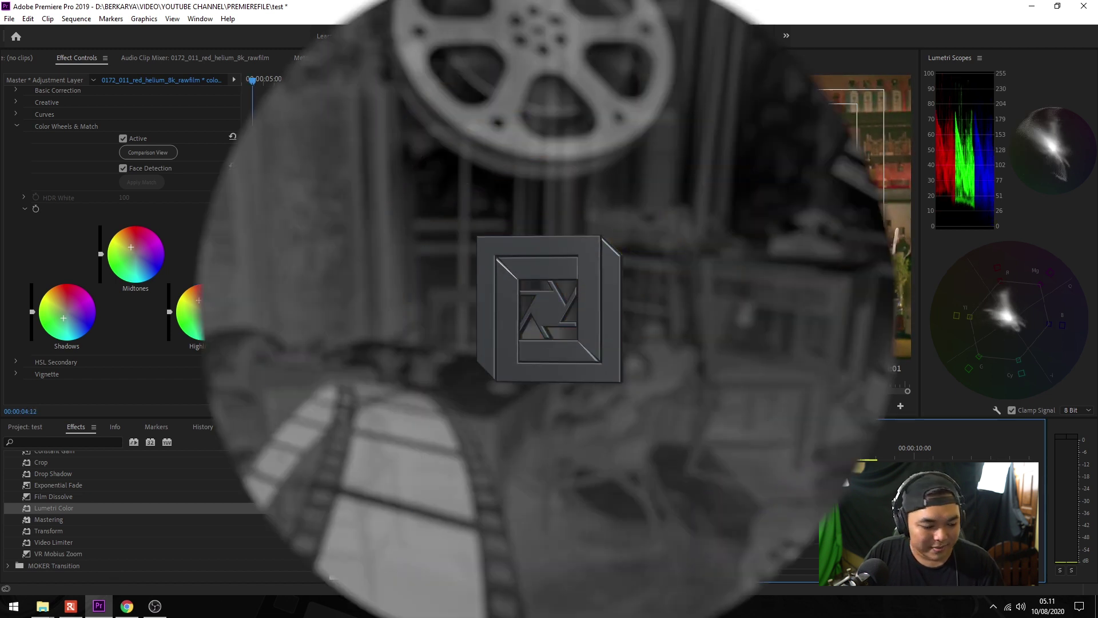